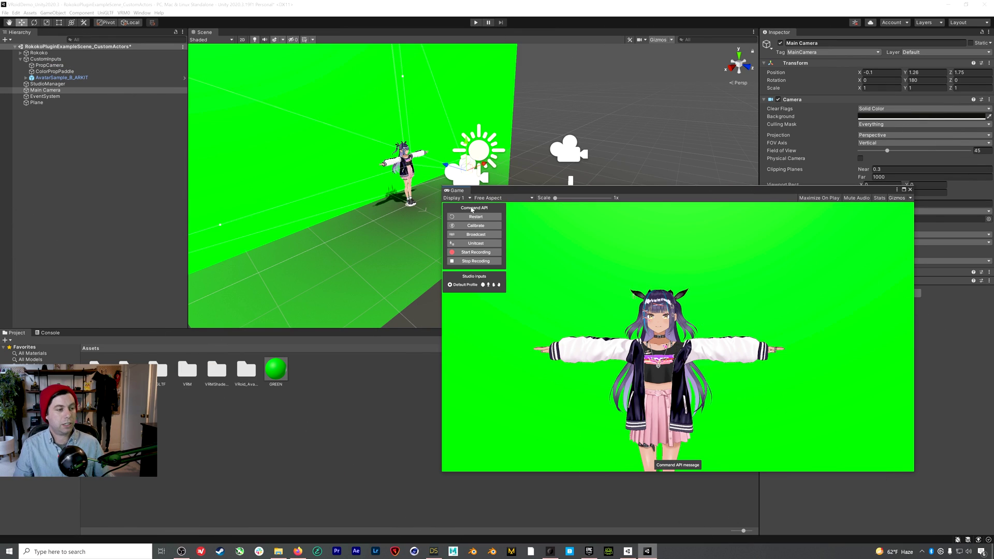
# Move the floating Game window lower so that it covers less of the Scene view.
pyautogui.keyDown('alt'); pyautogui.moveTo(397, 176); pyautogui.dragTo(421, 162); pyautogui.keyUp('alt')
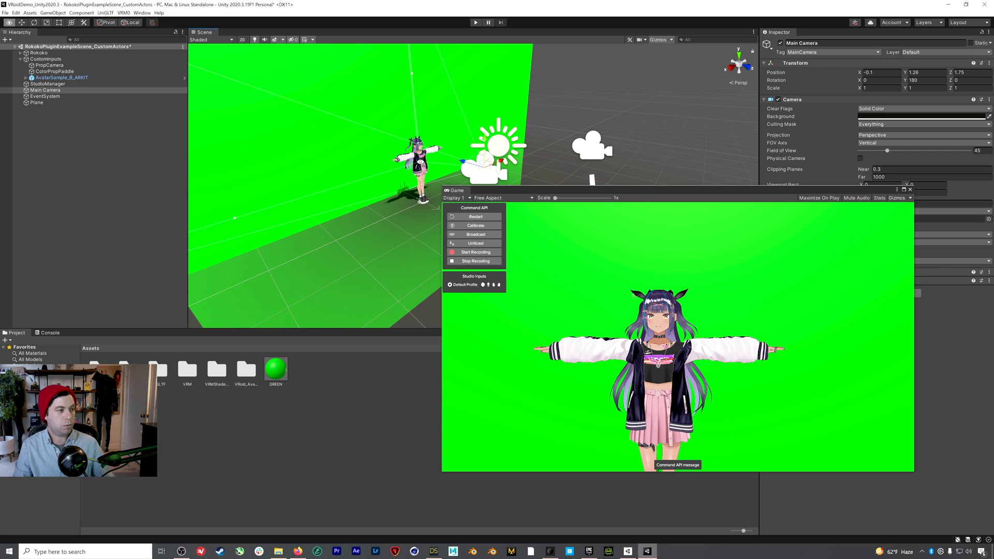
pyautogui.moveTo(420, 162); pyautogui.dragTo(421, 163, button='right')
pyautogui.press('w')
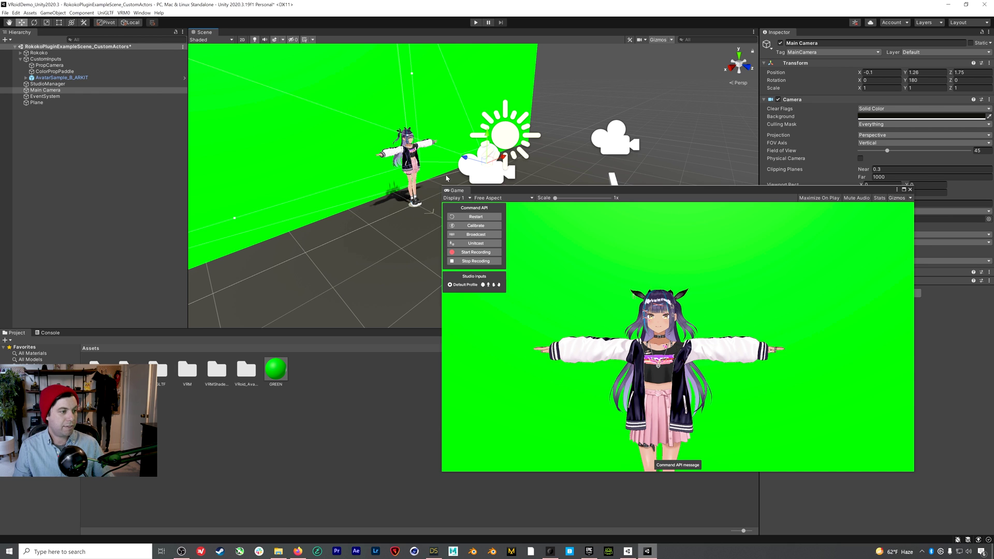
pyautogui.moveTo(492, 195); pyautogui.dragTo(490, 235)
# Switch to Rokoko Studio and check in the live streaming settings that the Unity target is enabled.
pyautogui.click(551, 551)
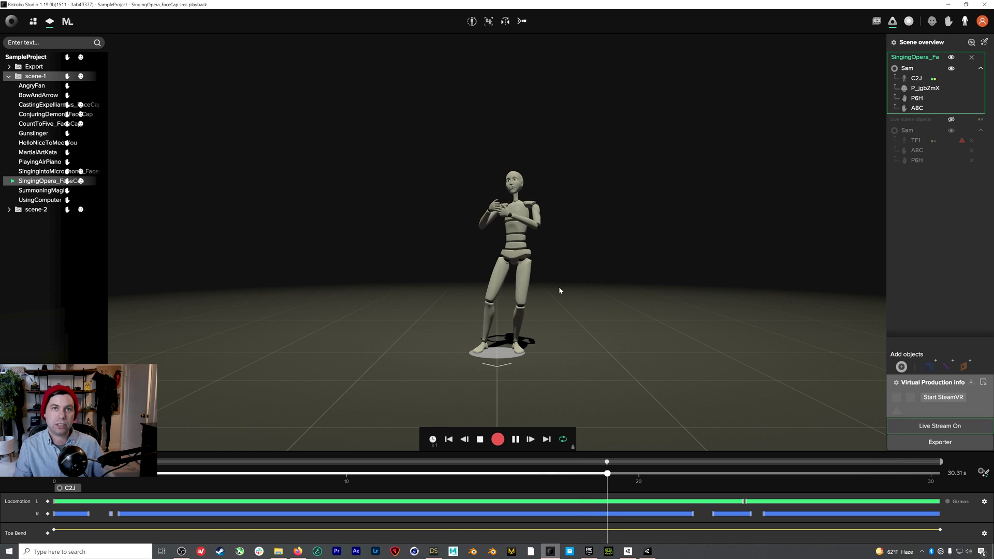
pyautogui.click(939, 425)
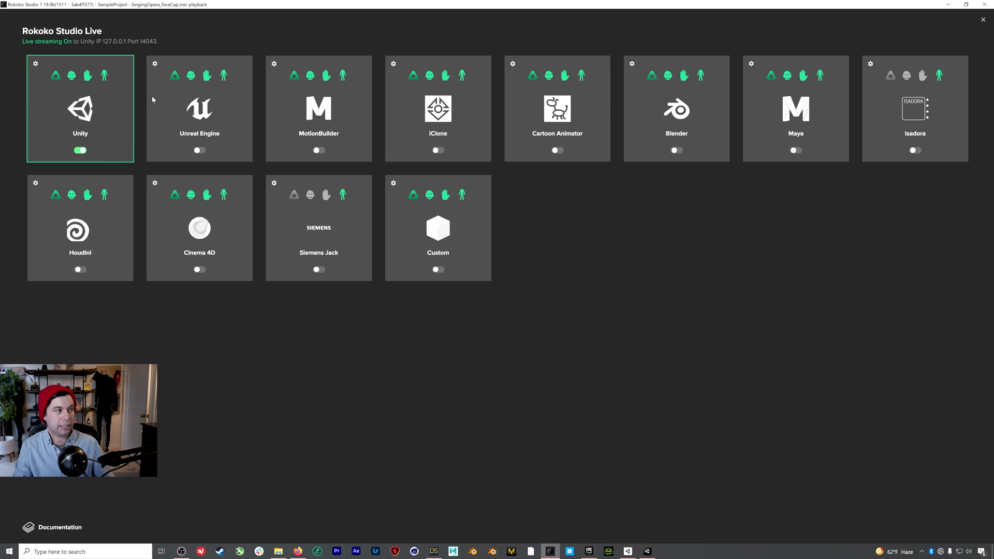
pyautogui.click(981, 20)
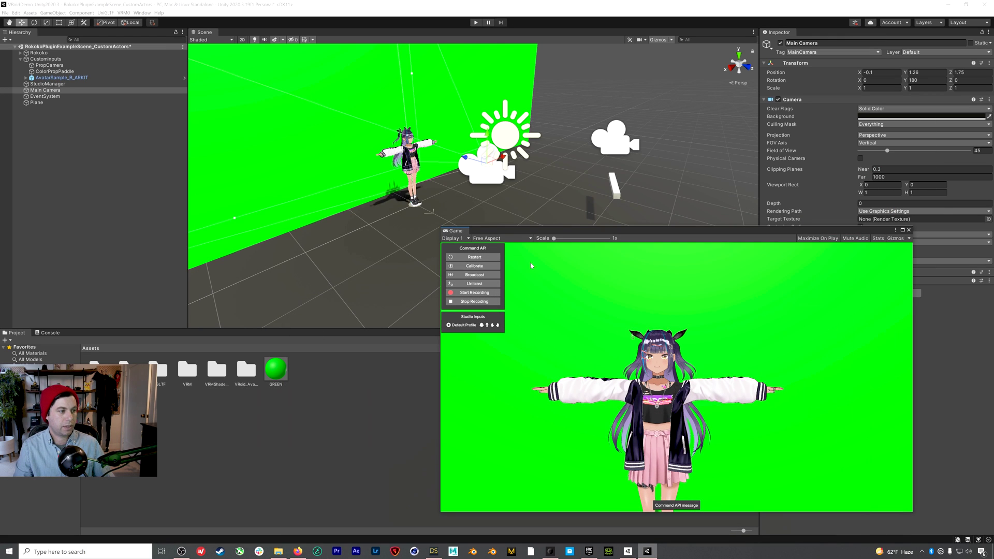
# Back in Unity, run the scene in Play mode and shift the floating Game window slightly higher.
pyautogui.click(475, 23)
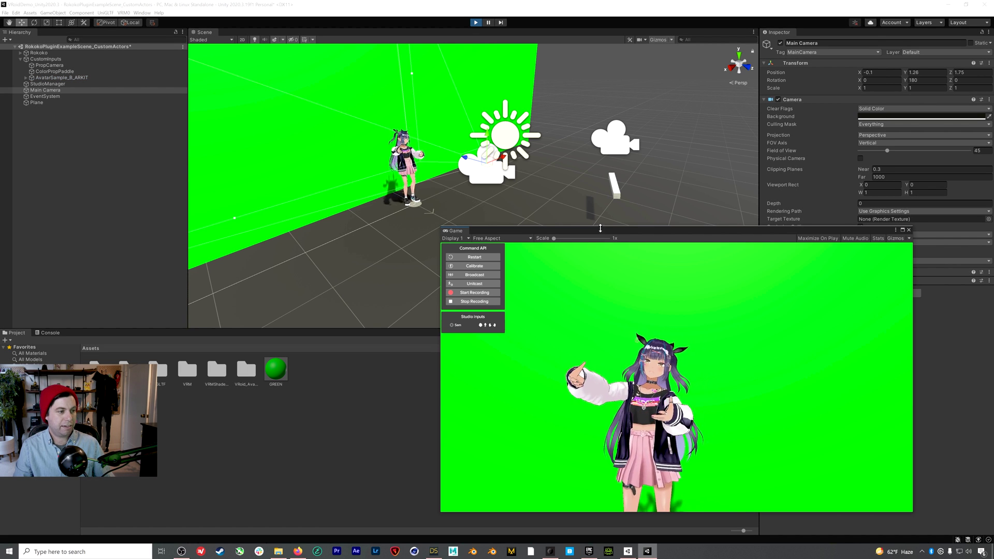
pyautogui.moveTo(598, 230); pyautogui.dragTo(614, 226)
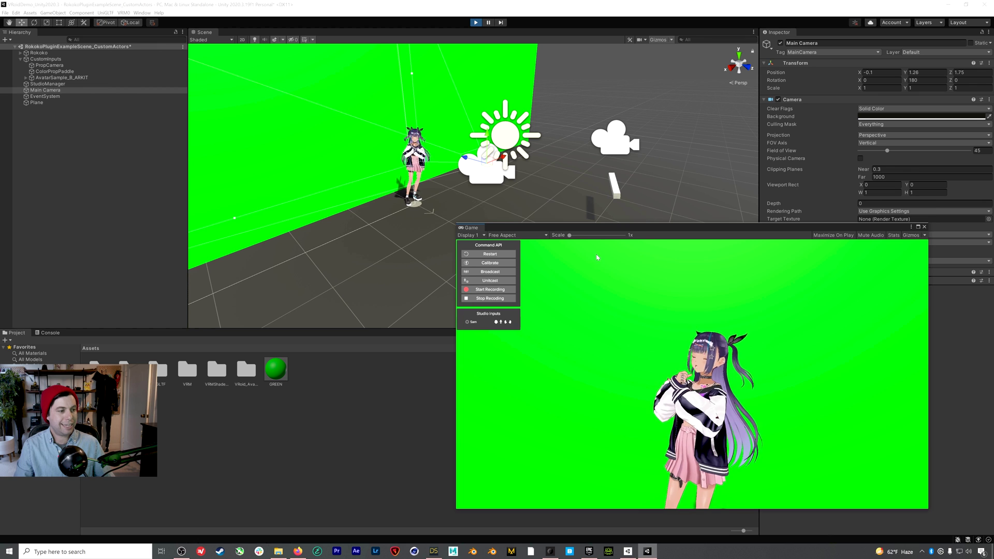
pyautogui.moveTo(607, 233); pyautogui.dragTo(615, 213)
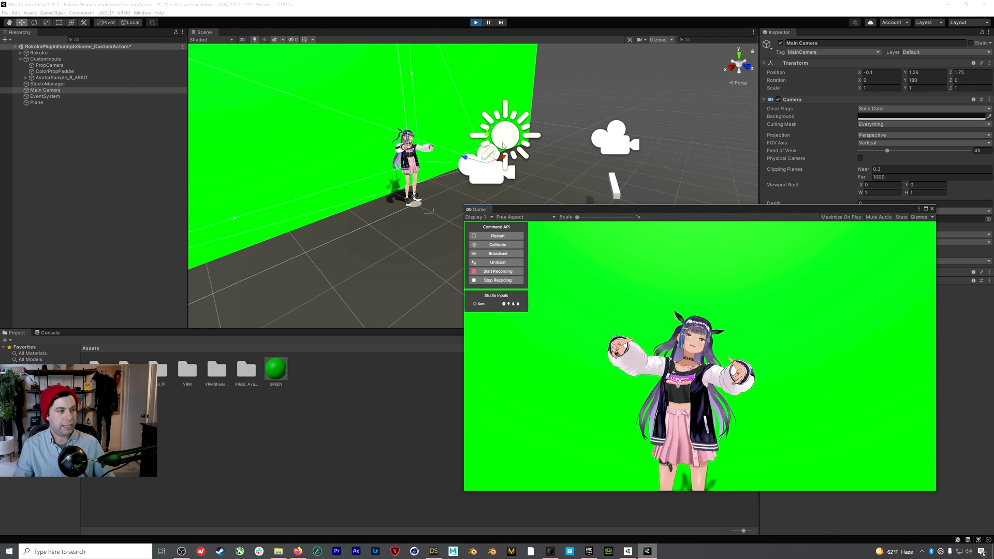
# Move the Main Camera closer to the avatar, to about X -0.027 and Z 1.31, and reposition the Game window.
pyautogui.moveTo(505, 158); pyautogui.dragTo(443, 157)
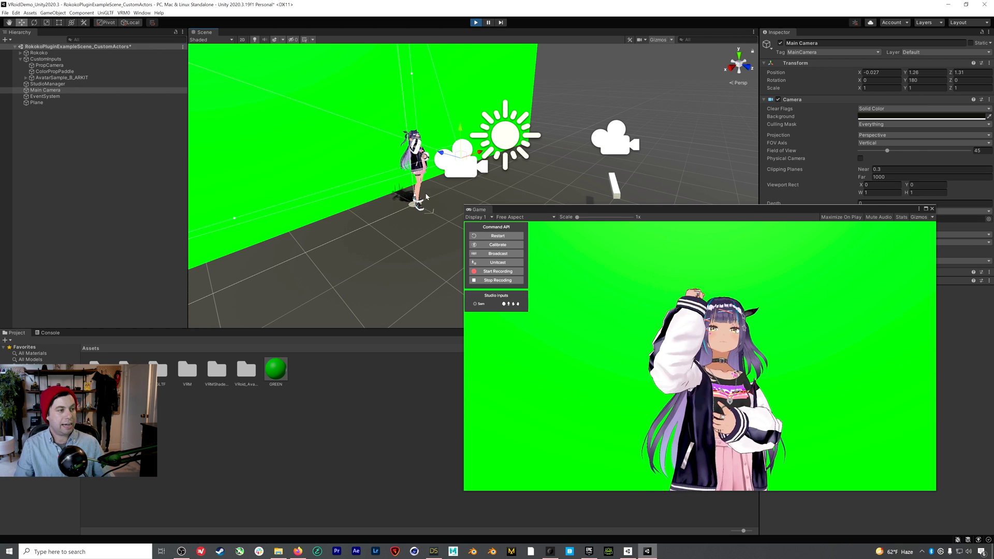
pyautogui.moveTo(515, 216); pyautogui.dragTo(479, 207)
pyautogui.moveTo(548, 207); pyautogui.dragTo(563, 214)
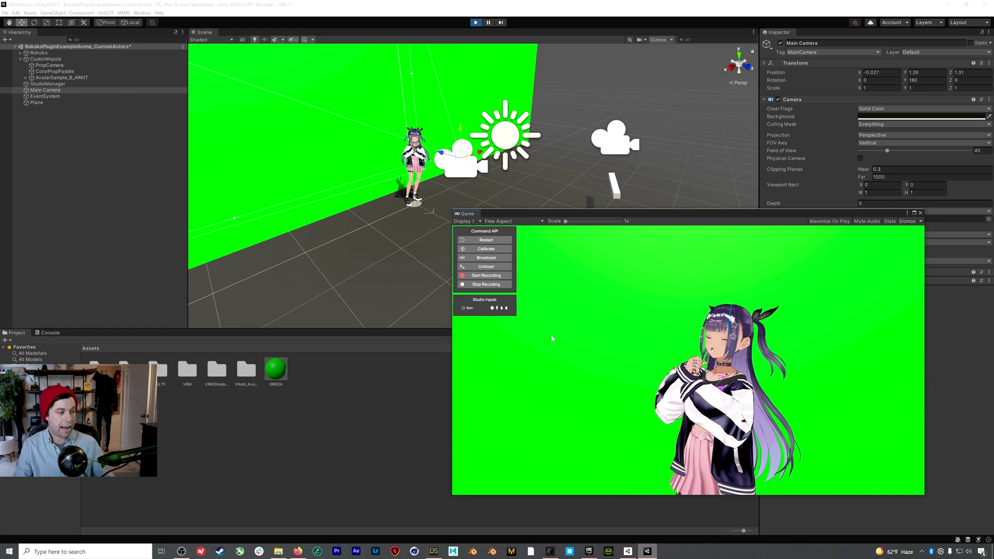
# Find OBS Studio (64bit) with the system search and launch it as an additional instance.
pyautogui.press('super+s')
pyautogui.write('obs')
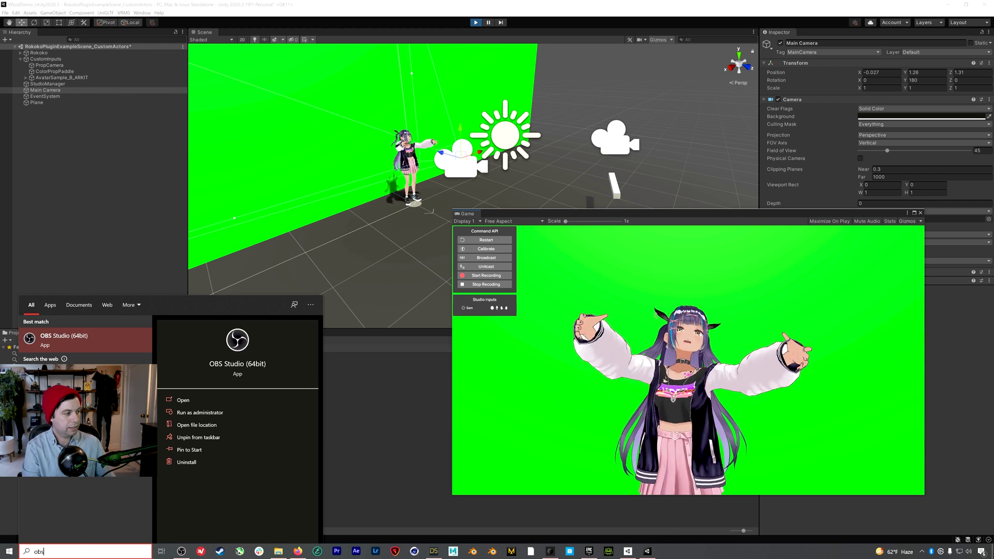
pyautogui.press('Return')
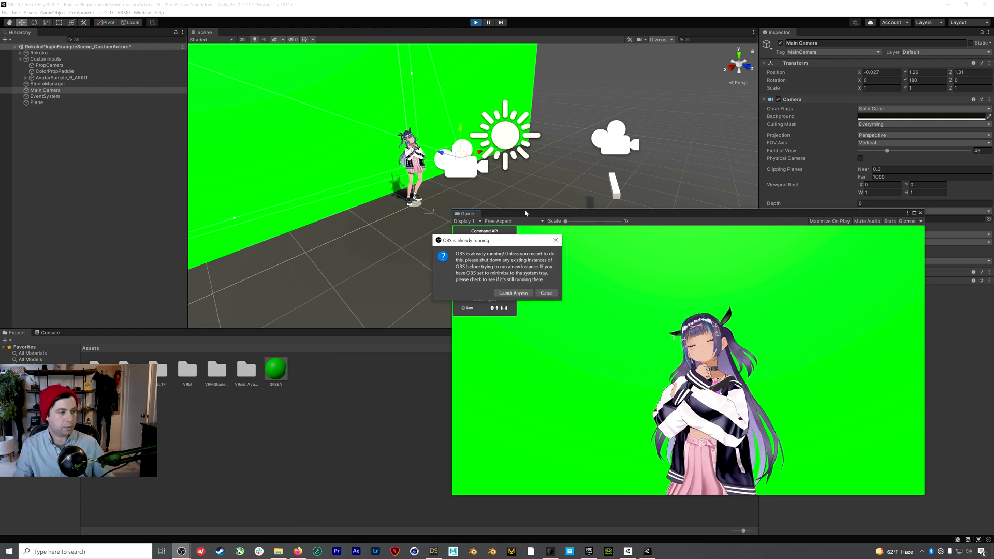
pyautogui.click(510, 294)
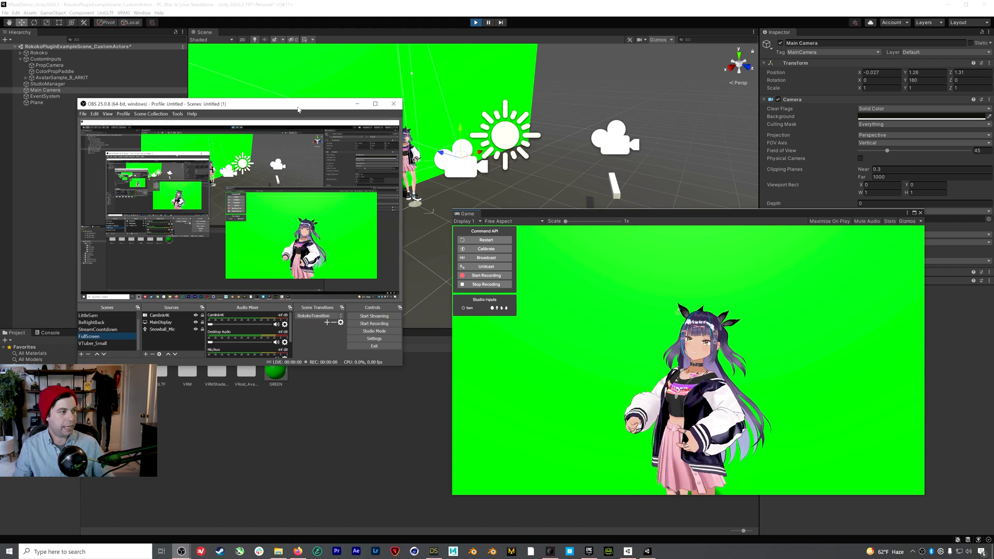
# Hide the Camlink4K and MainDisplay sources in the FullScreen scene and move the OBS window aside.
pyautogui.click(238, 317)
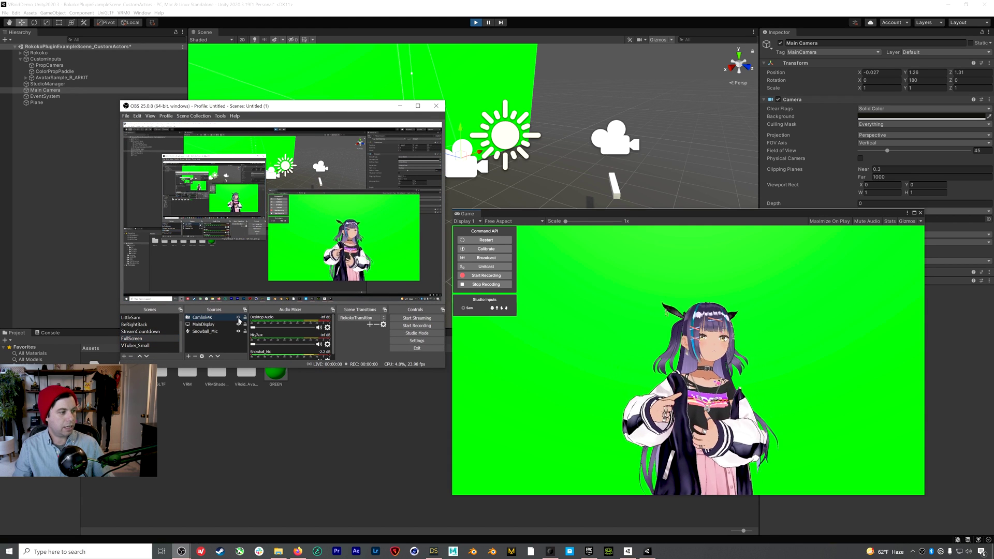
pyautogui.click(238, 324)
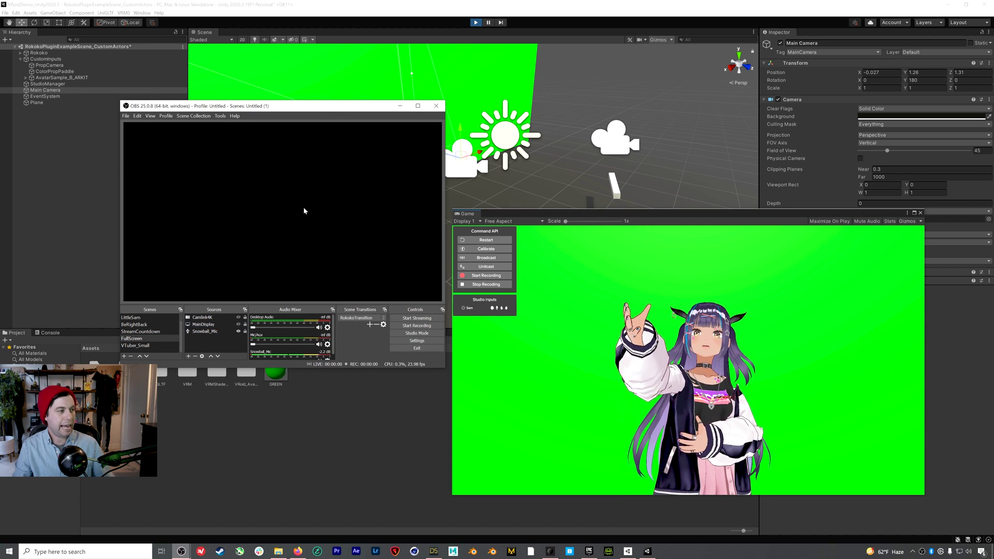
pyautogui.moveTo(253, 107); pyautogui.dragTo(166, 236)
# Enlarge Unity's floating Game window to nearly the full screen size and move it onto the second display.
pyautogui.moveTo(519, 215); pyautogui.dragTo(347, 99)
pyautogui.moveTo(409, 97); pyautogui.dragTo(141, 1)
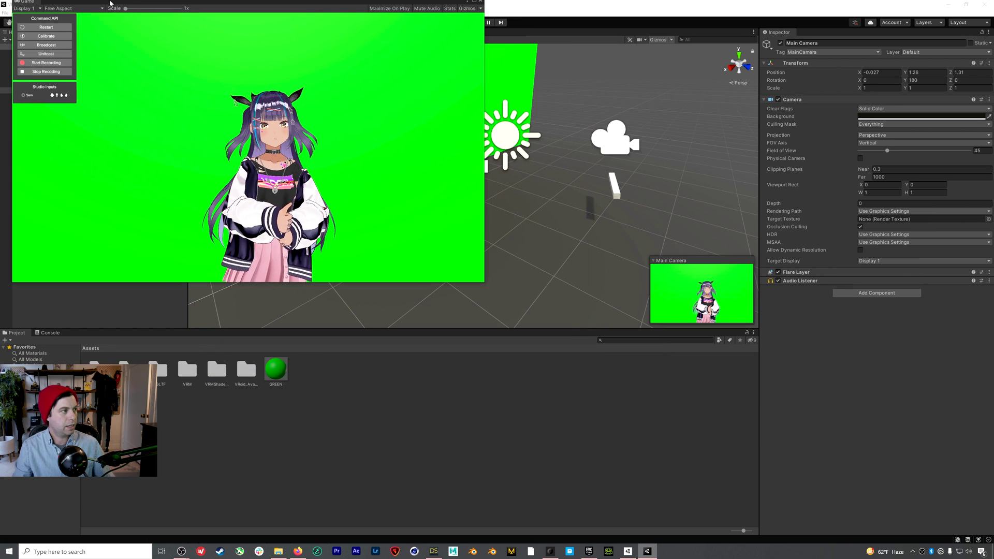
pyautogui.moveTo(479, 275); pyautogui.dragTo(987, 535)
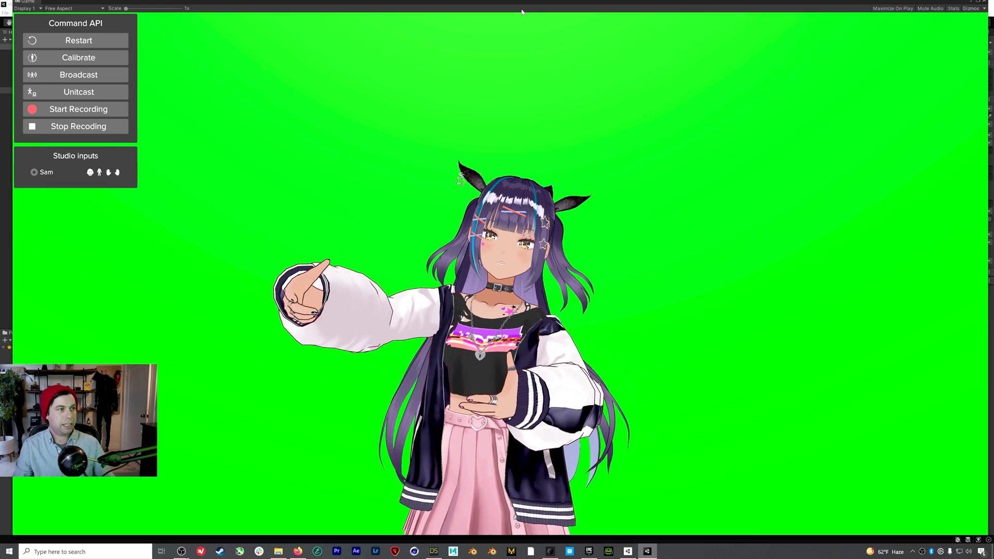
pyautogui.moveTo(300, 4); pyautogui.dragTo(993, 103)
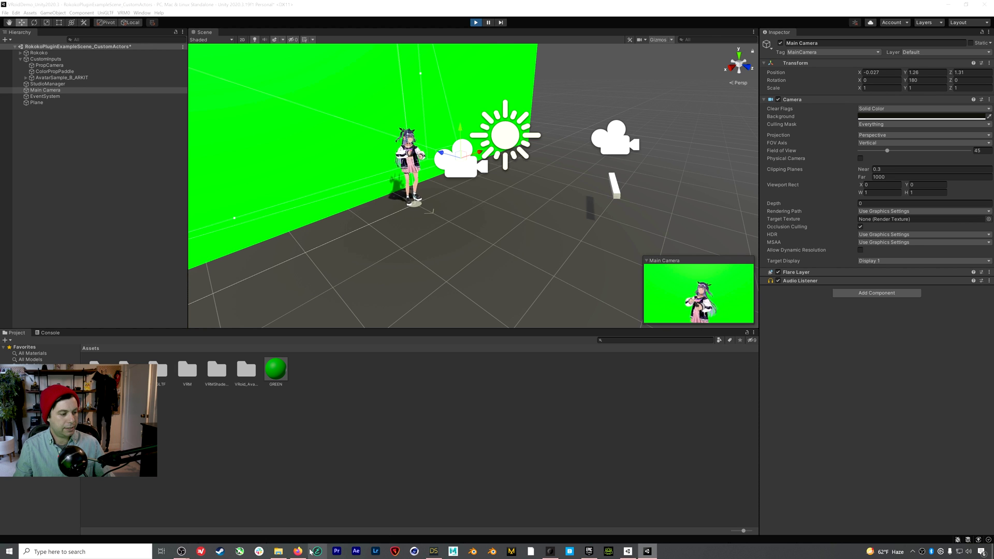
# Bring up OBS and add a new Display Capture source to the FullScreen scene, capturing Display 2: 3840x2160 @ 3840,0.
pyautogui.moveTo(181, 550)
pyautogui.click(218, 536)
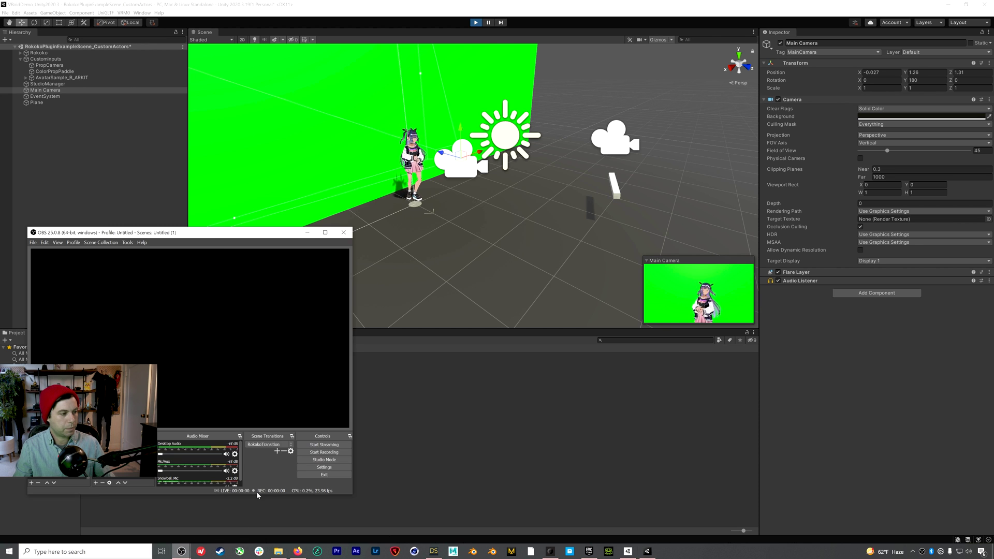
pyautogui.moveTo(213, 238); pyautogui.dragTo(424, 165)
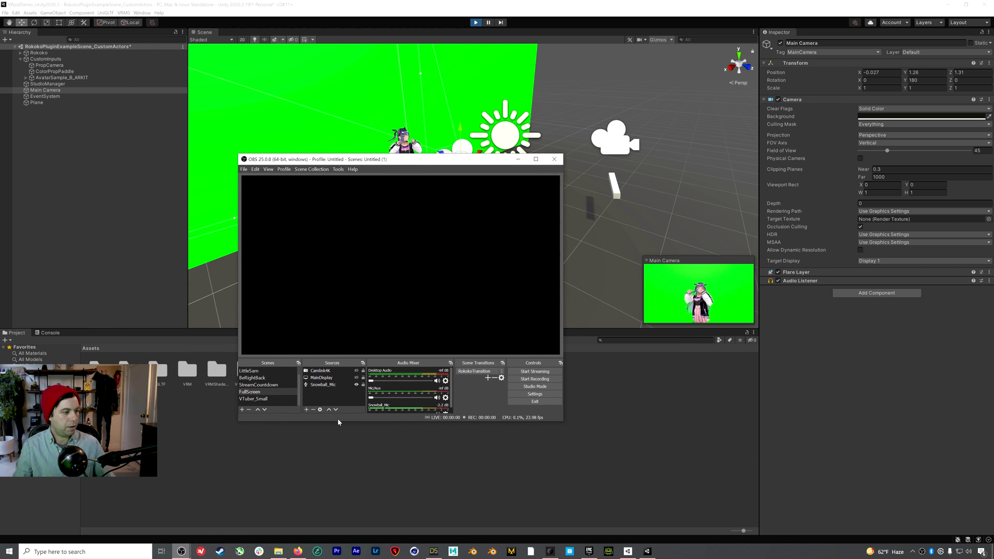
pyautogui.click(306, 409)
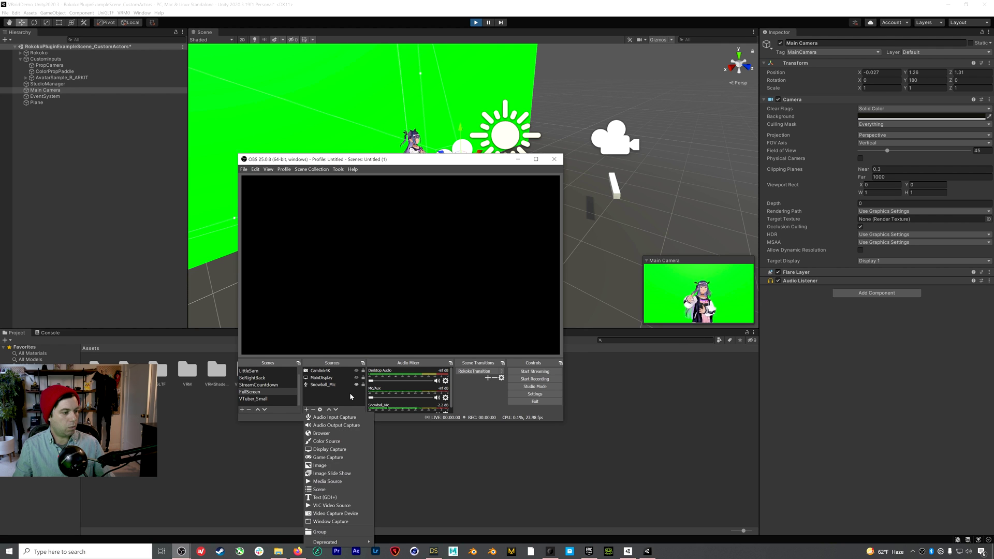
pyautogui.click(336, 450)
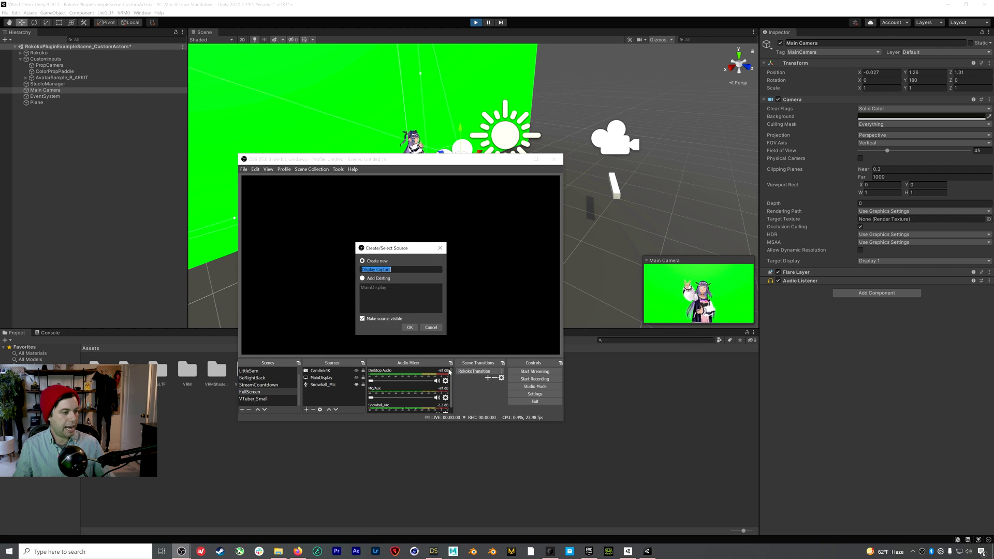
pyautogui.click(410, 328)
pyautogui.click(375, 325)
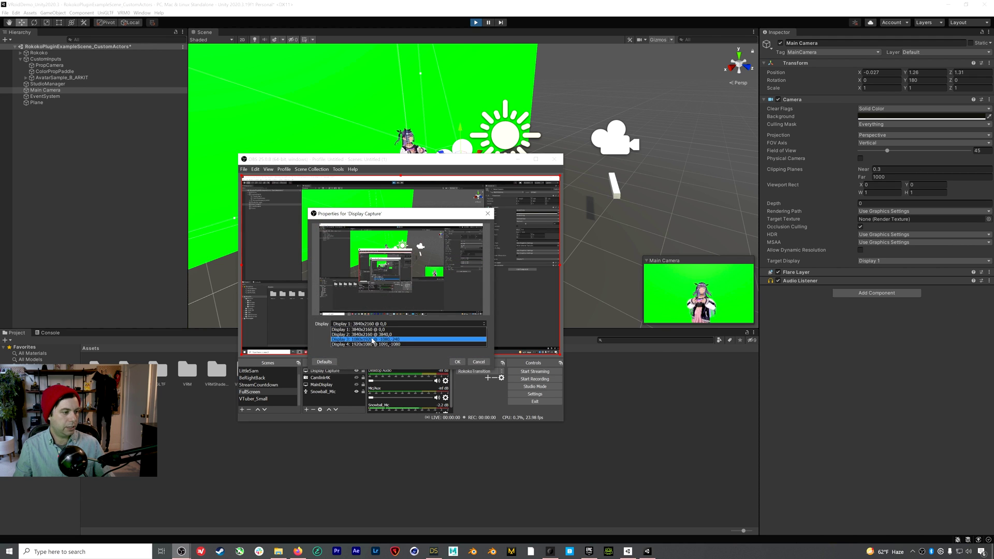
pyautogui.click(362, 334)
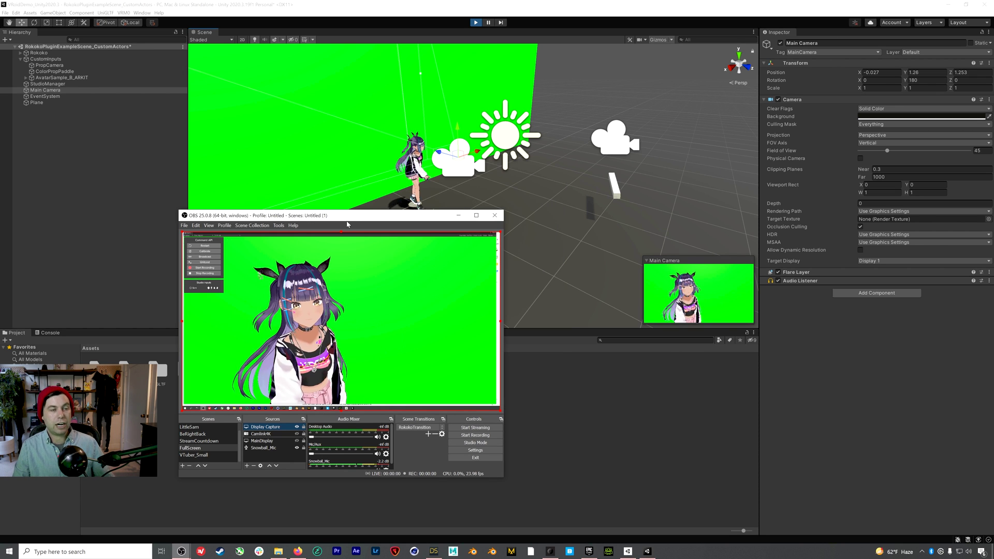
pyautogui.moveTo(347, 217); pyautogui.dragTo(267, 193)
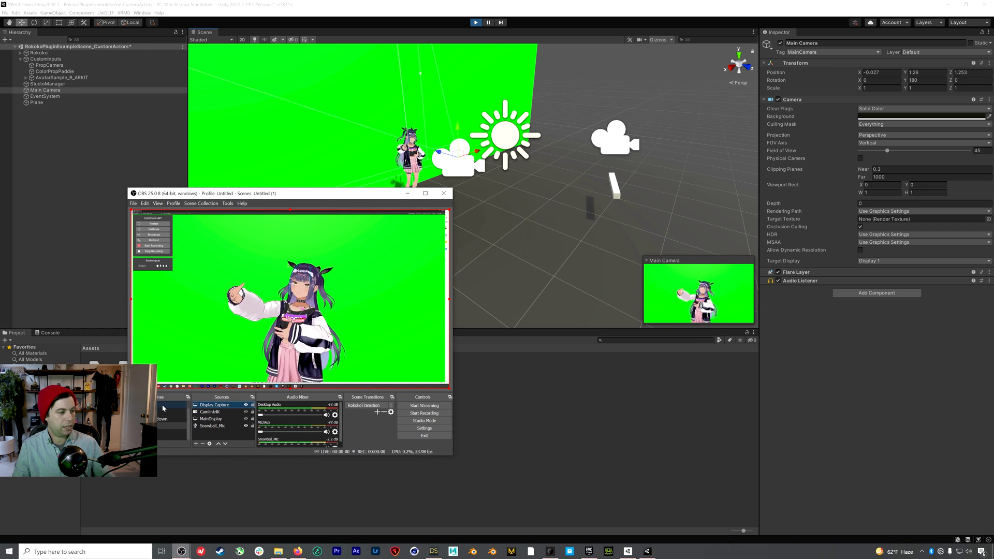
# Add a Chroma Key effect filter with its default name to the Display Capture source.
pyautogui.rightClick(220, 408)
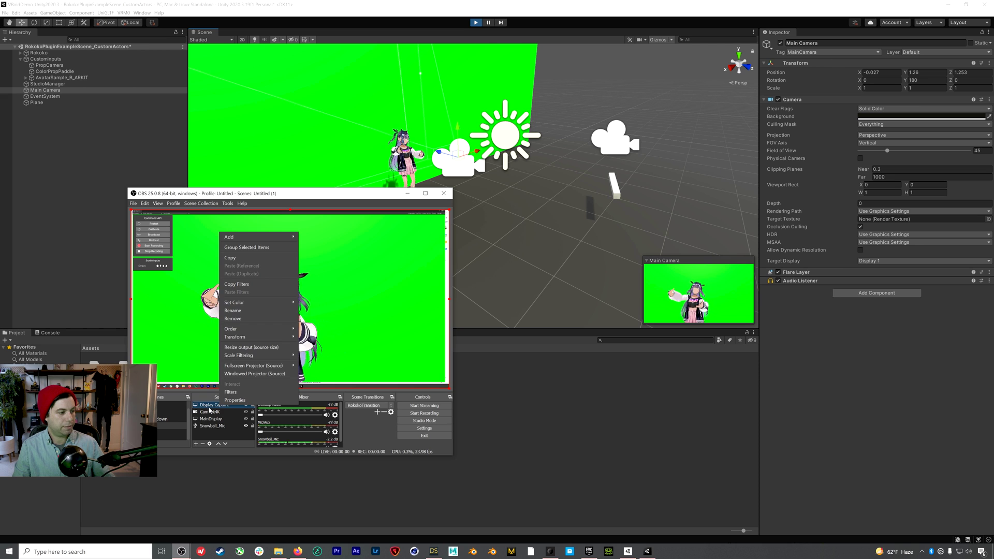
pyautogui.click(233, 392)
pyautogui.click(186, 415)
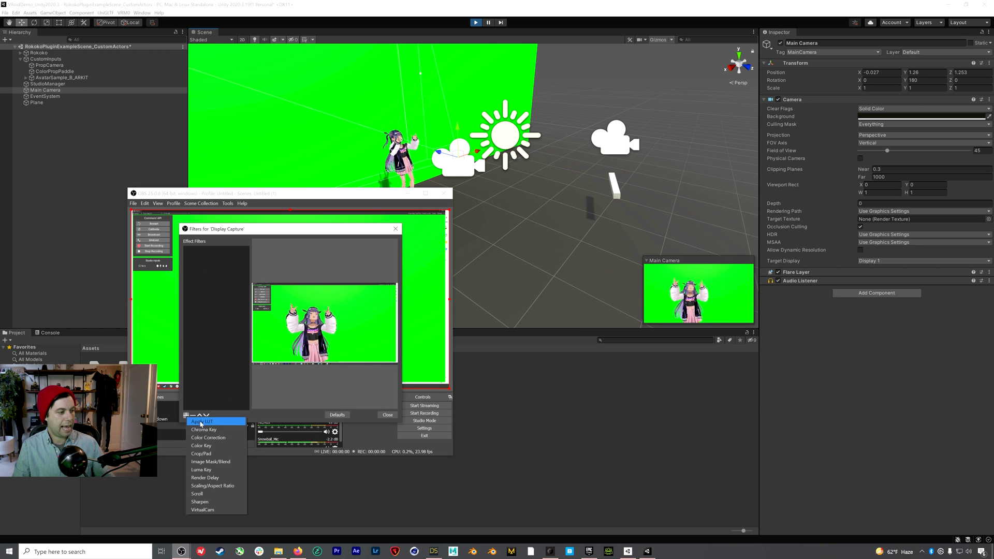
pyautogui.click(213, 455)
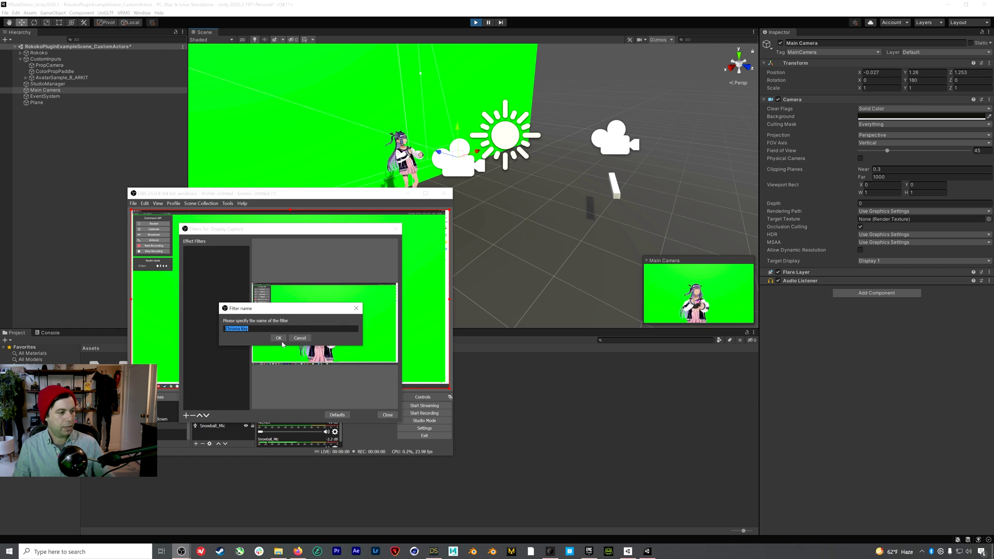
pyautogui.click(279, 338)
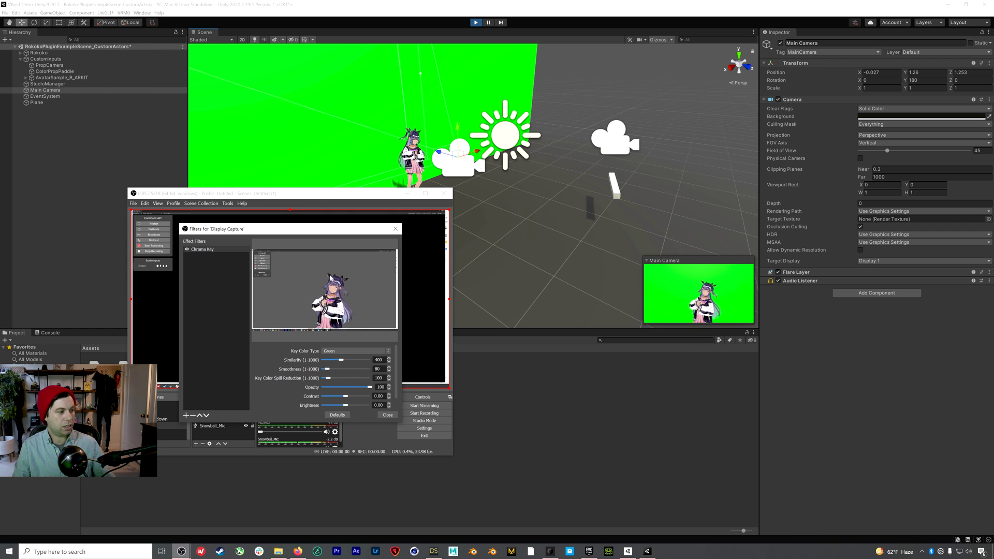
# Enlarge the filter window to inspect the keyed avatar, and close the filters.
pyautogui.moveTo(311, 228); pyautogui.dragTo(420, 82)
pyautogui.moveTo(512, 275); pyautogui.dragTo(839, 493)
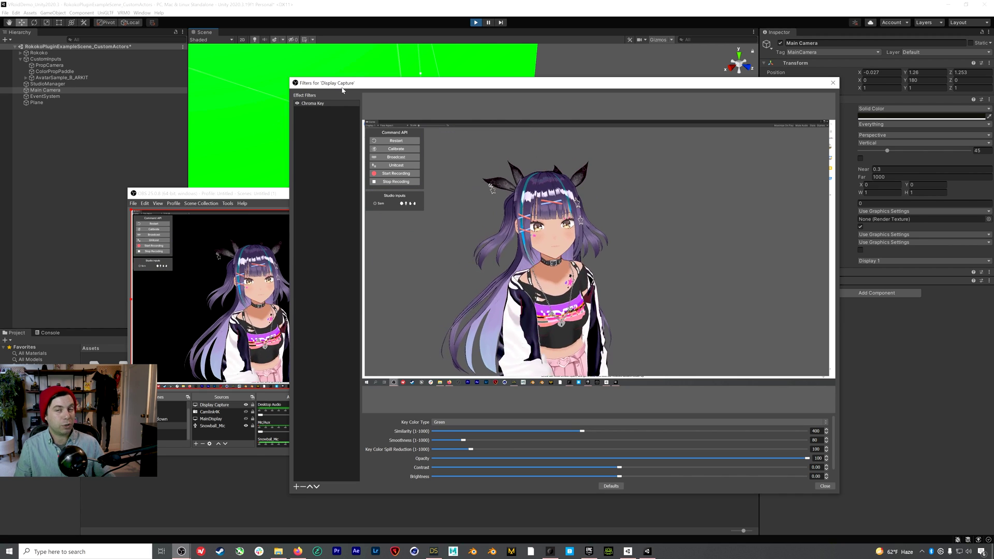
pyautogui.moveTo(342, 90)
pyautogui.mouseDown()
pyautogui.moveTo(370, 102)
pyautogui.moveTo(352, 90)
pyautogui.mouseUp()
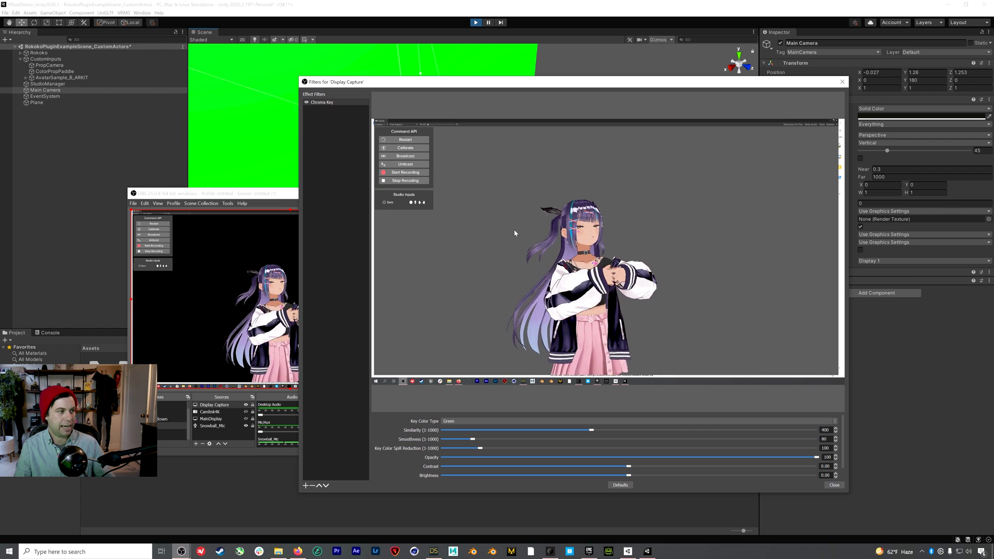
pyautogui.click(841, 83)
# Crop the Display Capture source on all sides to cut off the Command API overlay and the desktop edges around the avatar.
pyautogui.moveTo(345, 196); pyautogui.dragTo(502, 104)
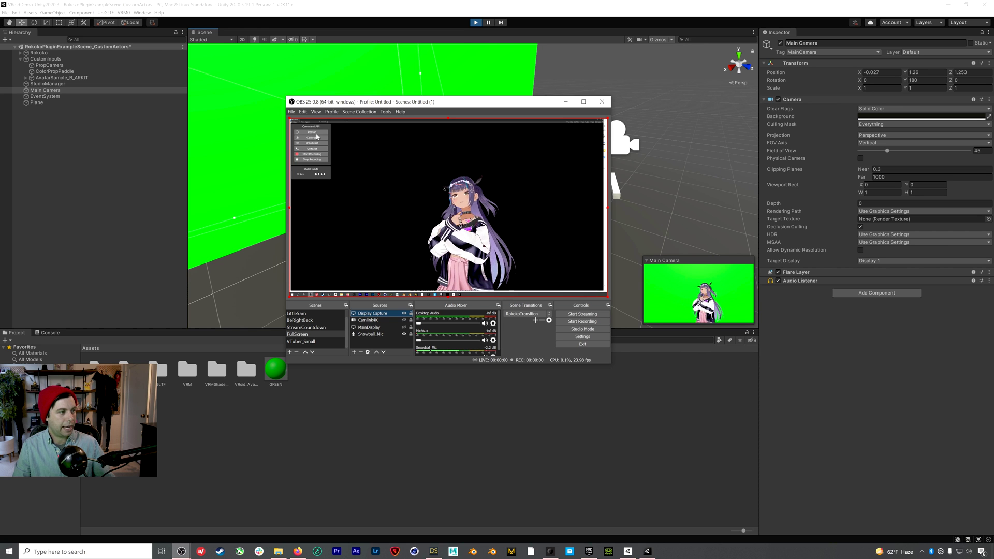
pyautogui.moveTo(290, 120); pyautogui.dragTo(353, 137)
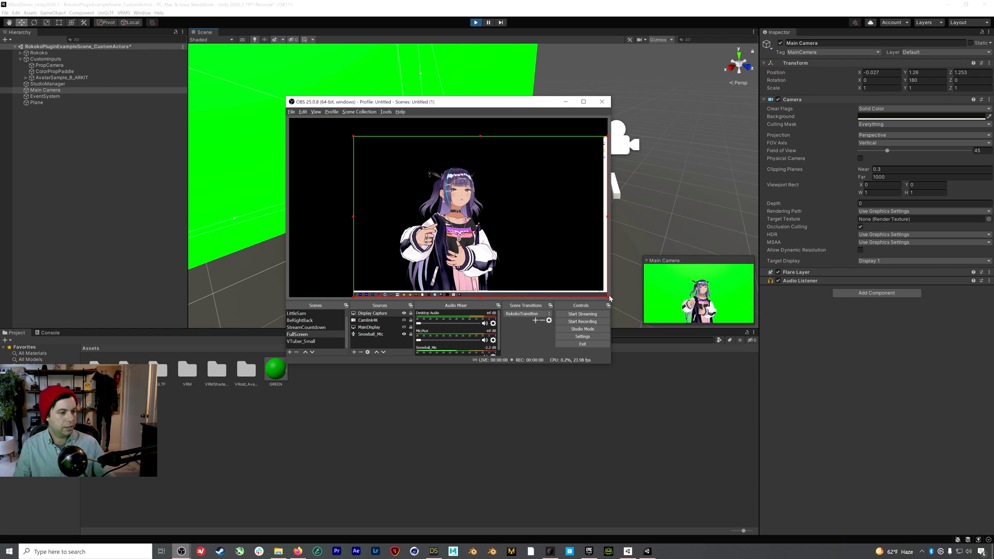
pyautogui.moveTo(607, 296); pyautogui.dragTo(566, 286)
# Place the cropped avatar capture in the lower-left corner of the OBS canvas and scale it down.
pyautogui.moveTo(474, 233); pyautogui.dragTo(402, 251)
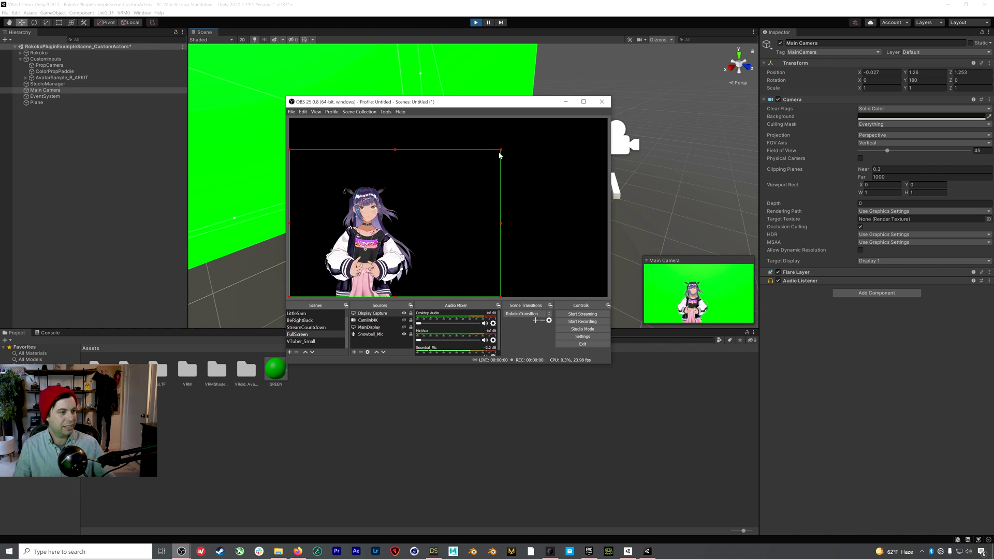
pyautogui.moveTo(493, 154); pyautogui.dragTo(407, 222)
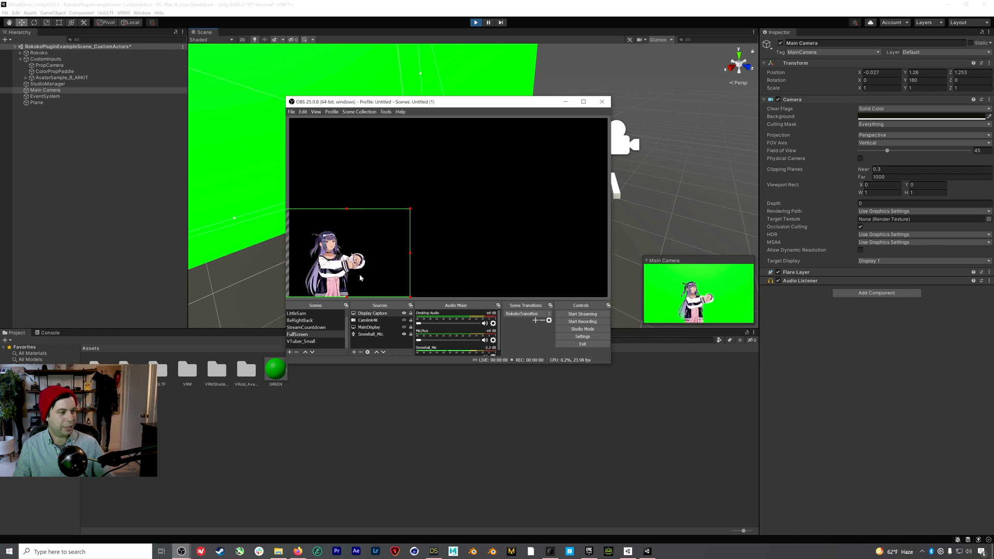
# Review the stream service, server and stream key fields in the OBS settings, and close the settings.
pyautogui.click(471, 224)
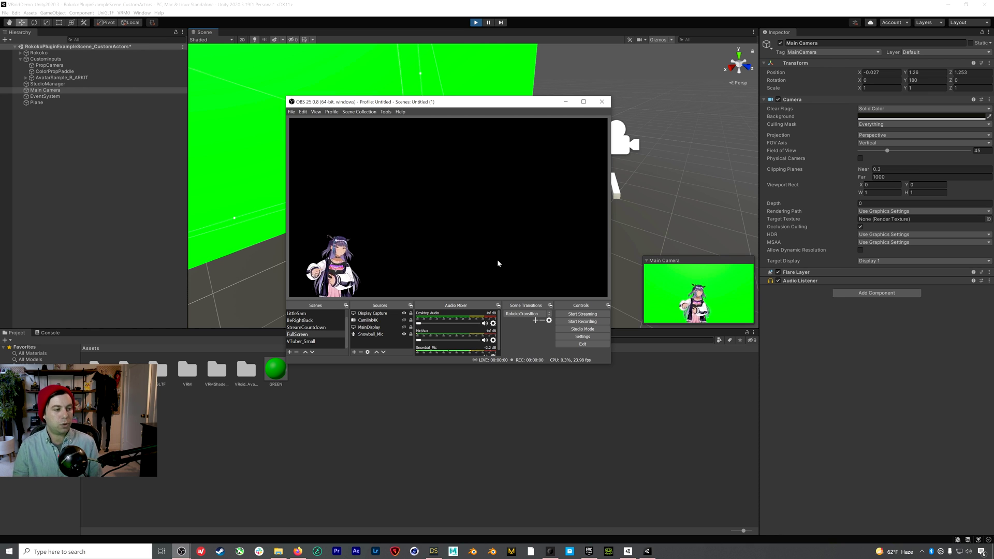
pyautogui.click(580, 335)
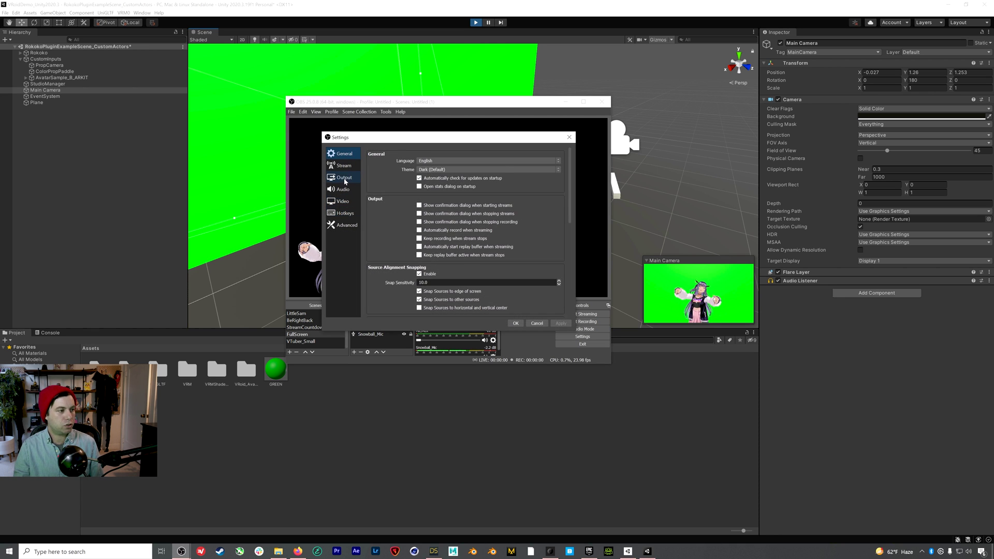
pyautogui.click(344, 166)
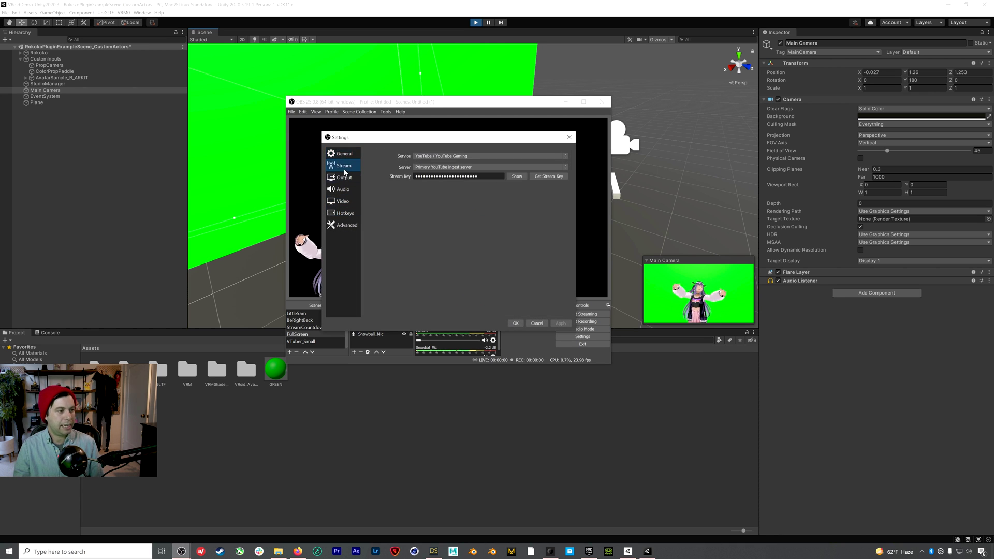
pyautogui.click(515, 323)
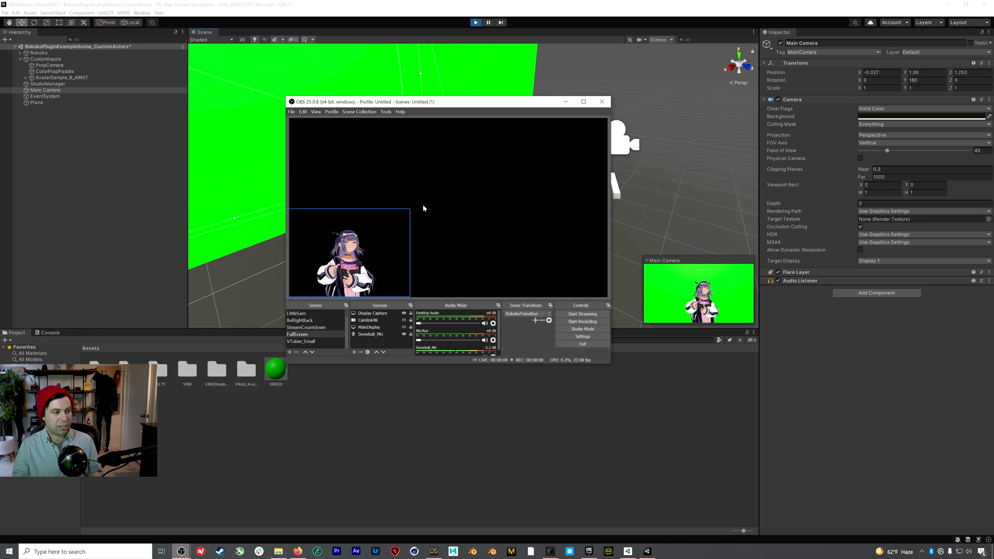
# Add the image Screenshot_2.jpg as a source scaled to fill the canvas, and put Display Capture above it.
pyautogui.moveTo(493, 104); pyautogui.dragTo(507, 101)
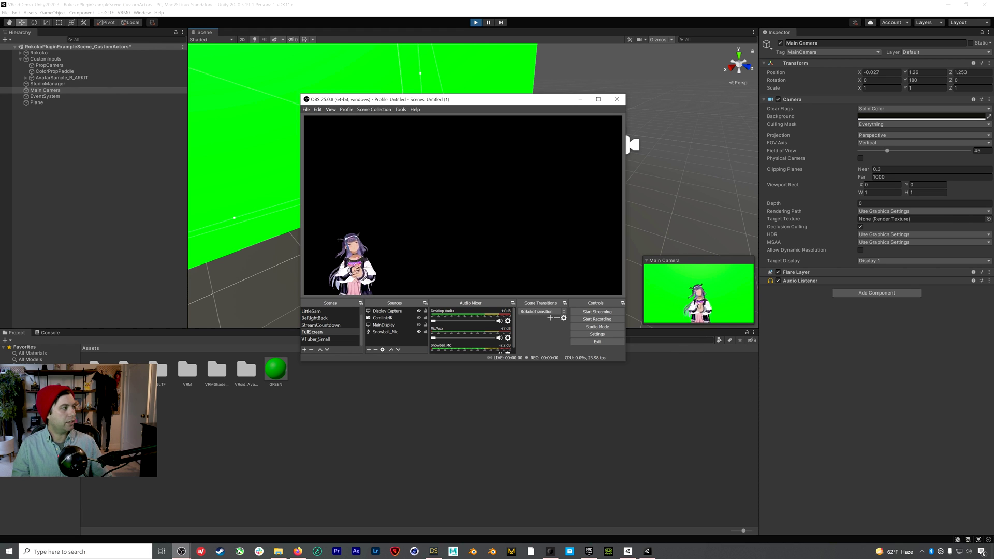
pyautogui.moveTo(460, 191); pyautogui.dragTo(477, 186)
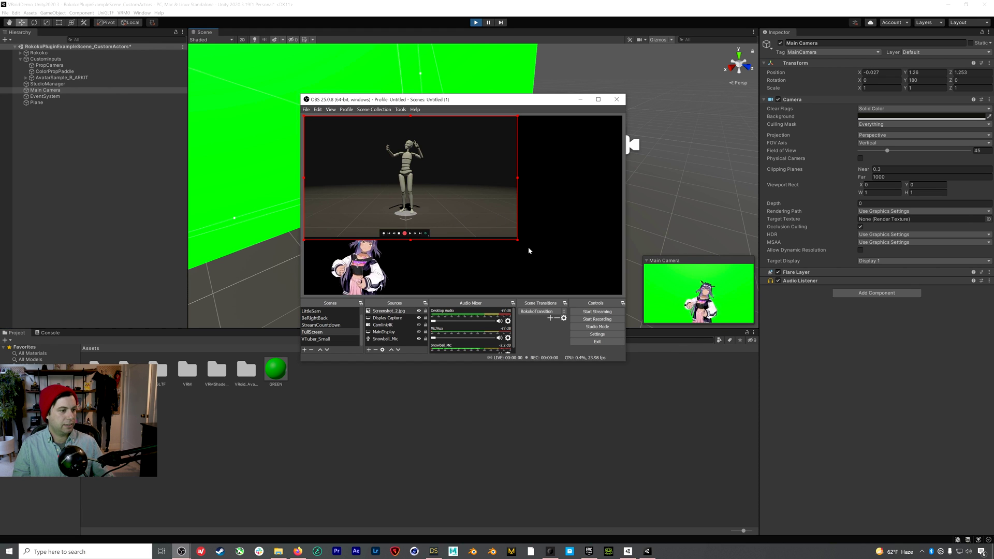
pyautogui.moveTo(518, 241); pyautogui.dragTo(640, 323)
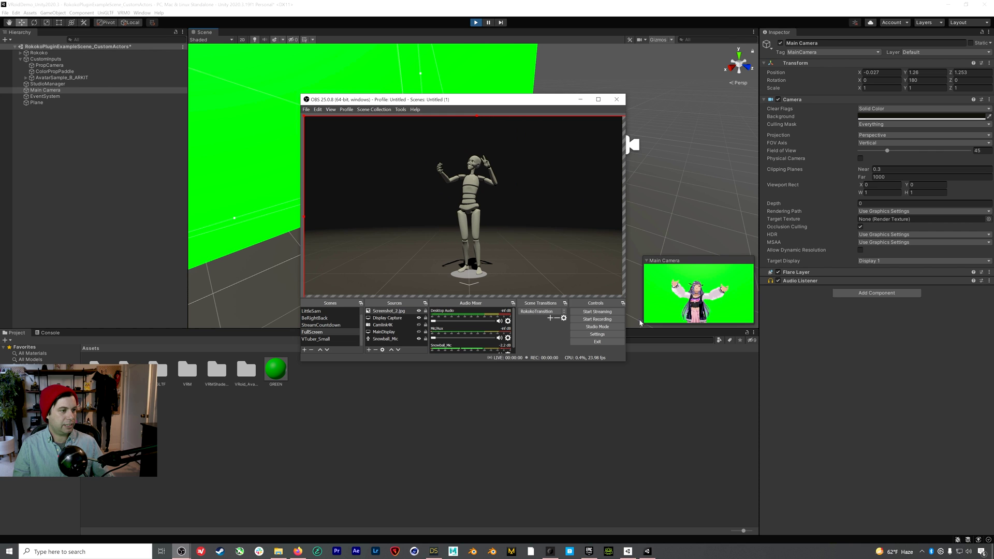
pyautogui.moveTo(388, 318); pyautogui.dragTo(391, 310)
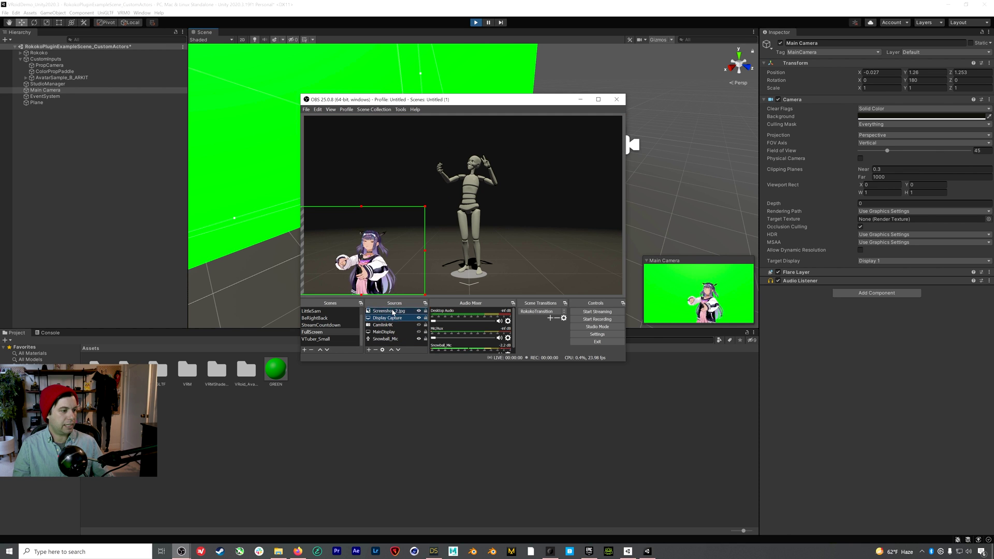
# Enlarge the OBS window and scale up the avatar's Display Capture over the background image.
pyautogui.moveTo(455, 99); pyautogui.dragTo(367, 62)
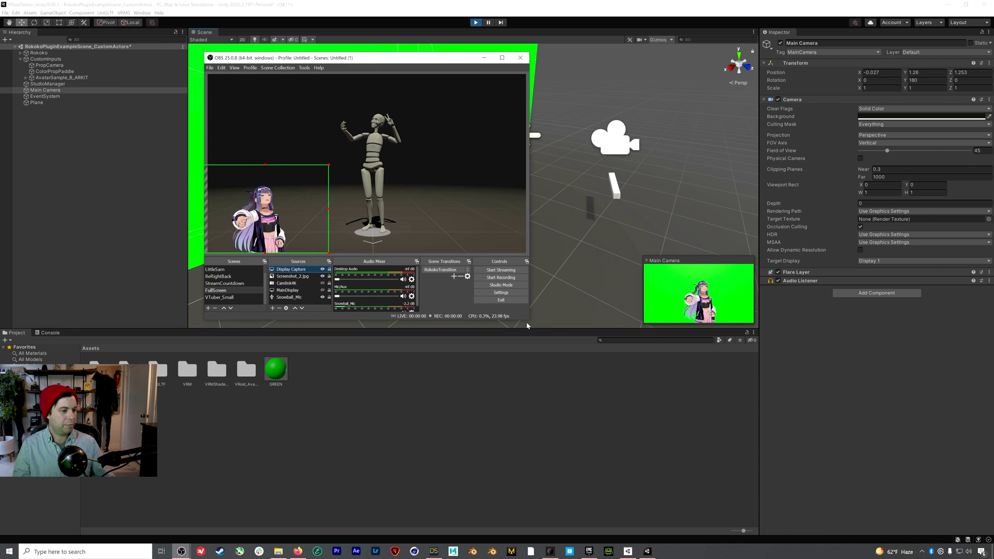
pyautogui.moveTo(529, 319); pyautogui.dragTo(888, 500)
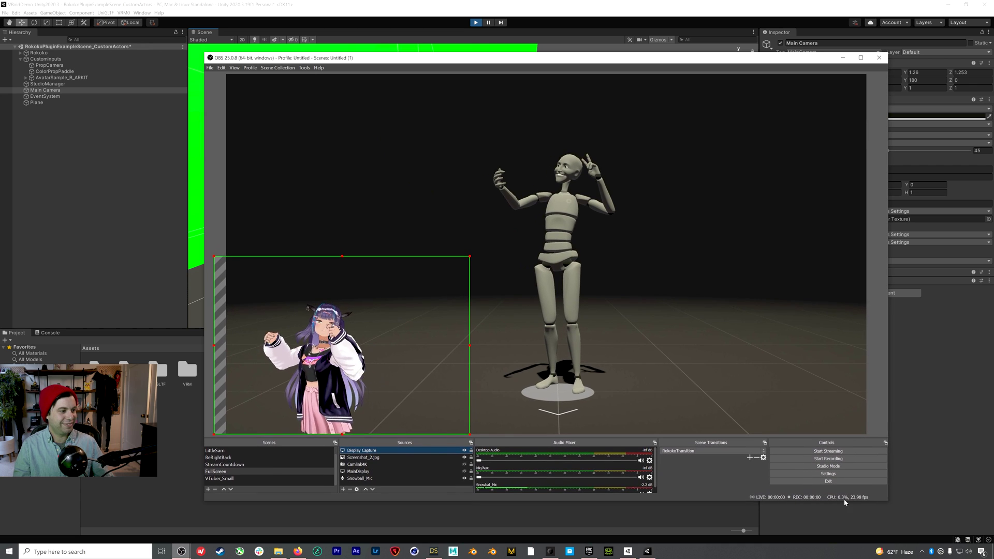
pyautogui.click(379, 311)
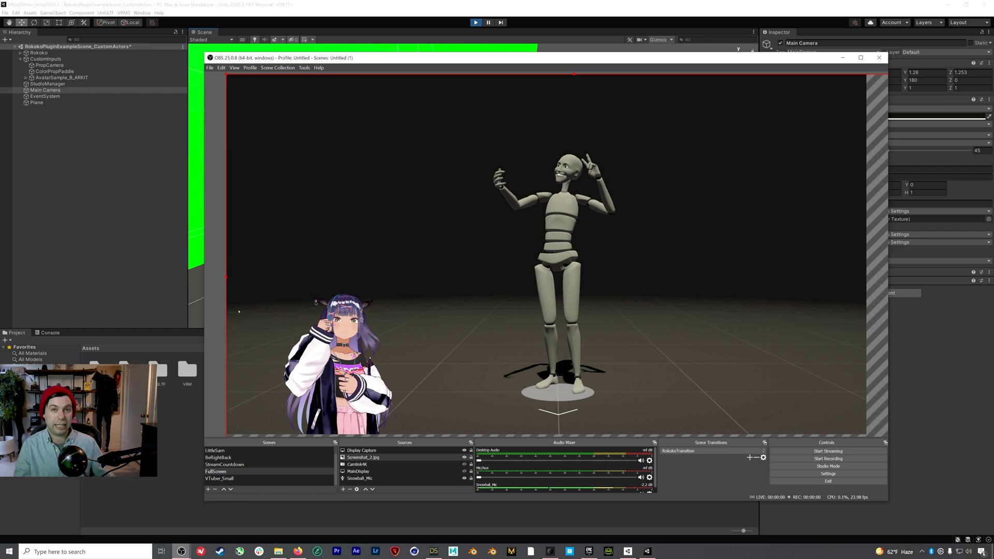
pyautogui.click(382, 341)
pyautogui.moveTo(470, 258); pyautogui.dragTo(496, 230)
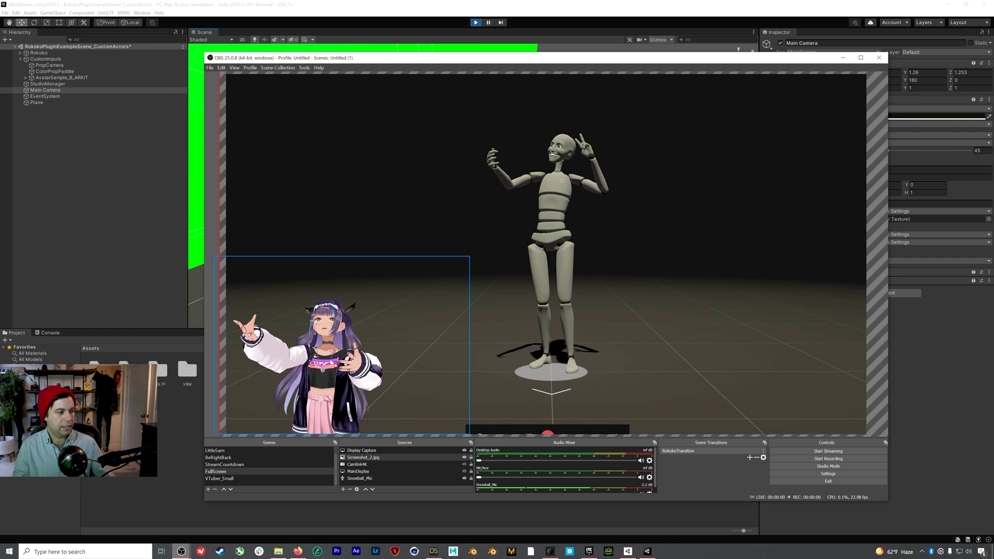
pyautogui.click(465, 262)
pyautogui.moveTo(470, 257); pyautogui.dragTo(723, 73)
pyautogui.moveTo(399, 299); pyautogui.dragTo(375, 297)
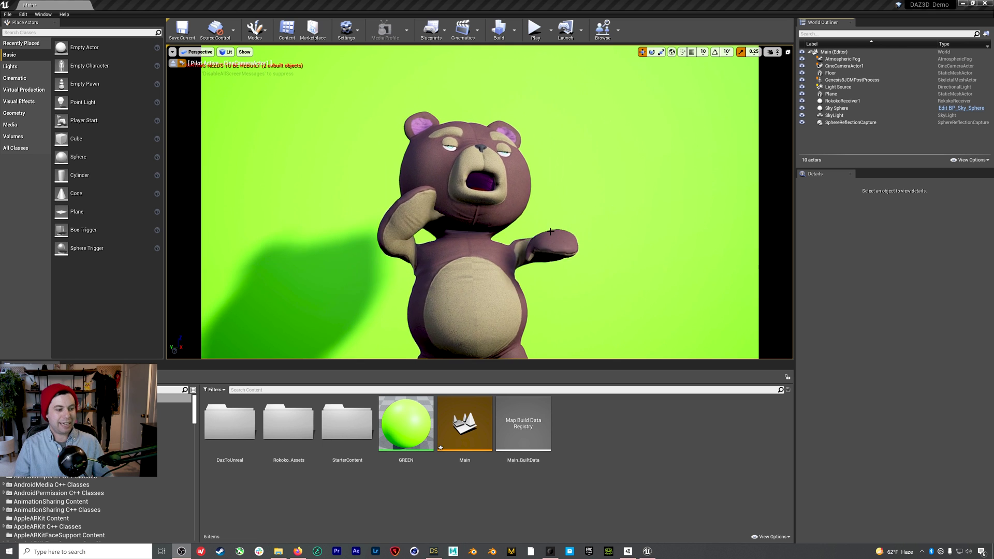
# Check in Rokoko Studio's live stream targets that Unreal Engine is enabled, and return to the Unreal Engine scene.
pyautogui.click(544, 554)
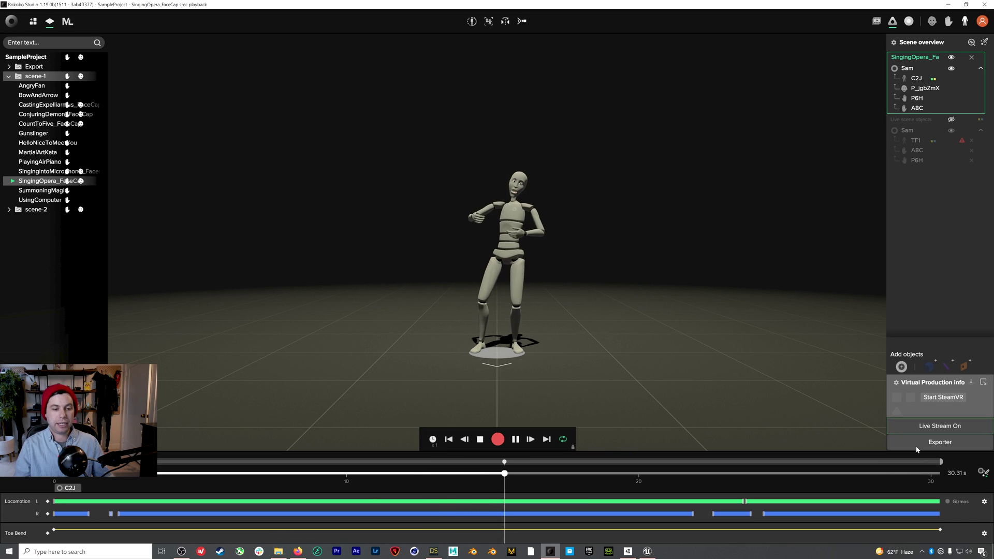
pyautogui.click(954, 432)
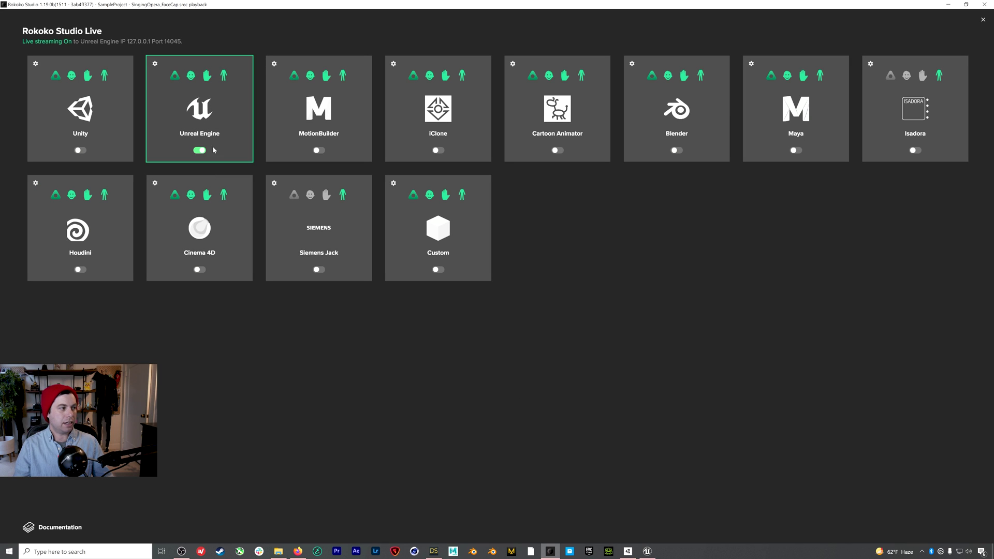
pyautogui.click(983, 20)
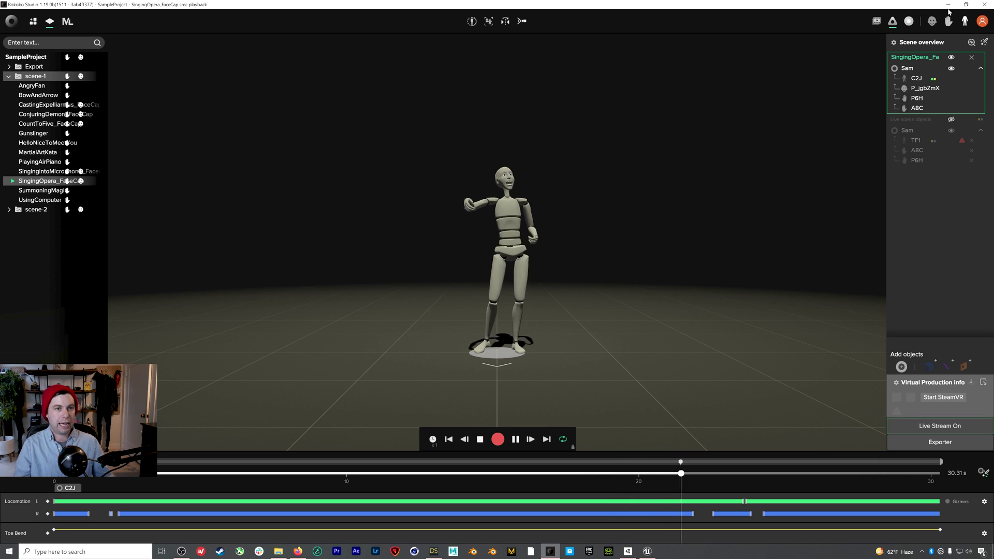
pyautogui.click(950, 7)
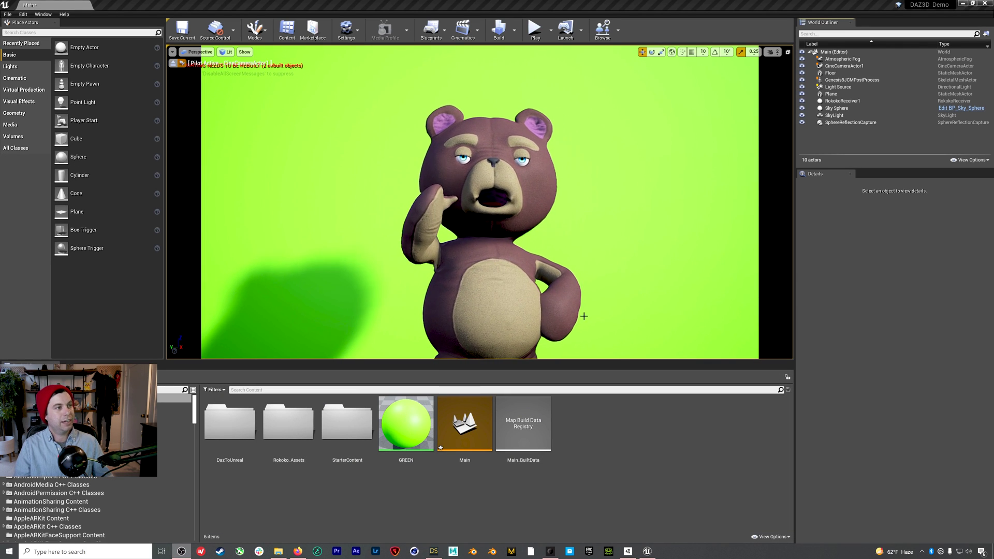
# Inspect the green plane behind the bear from outside the camera, and return to the CineCameraActor1 view.
pyautogui.click(415, 298)
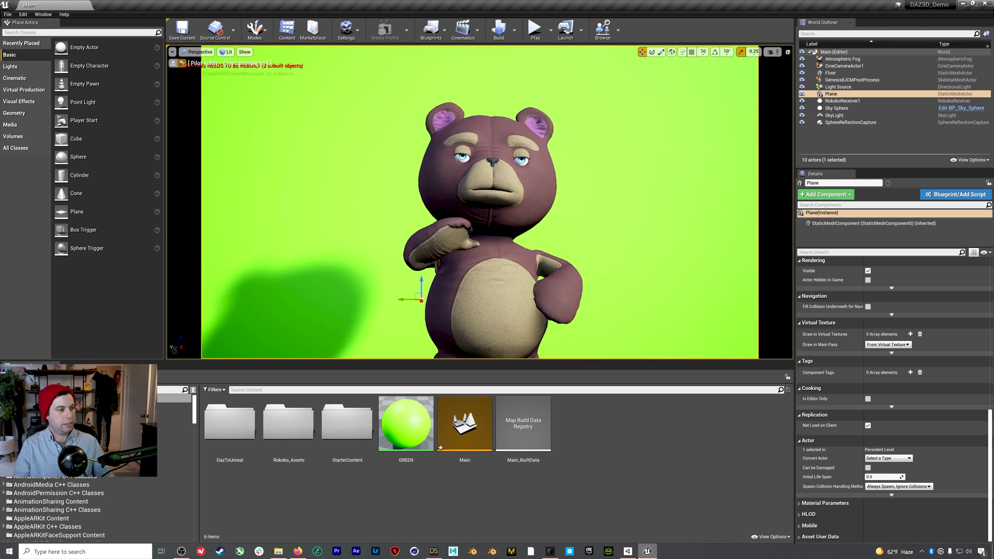
pyautogui.click(173, 63)
pyautogui.moveTo(503, 184); pyautogui.dragTo(538, 205, button='right')
pyautogui.moveTo(405, 194)
pyautogui.mouseDown()
pyautogui.moveTo(387, 191)
pyautogui.moveTo(414, 199)
pyautogui.moveTo(399, 194)
pyautogui.moveTo(415, 211)
pyautogui.mouseUp()
pyautogui.moveTo(415, 209); pyautogui.dragTo(397, 185, button='right')
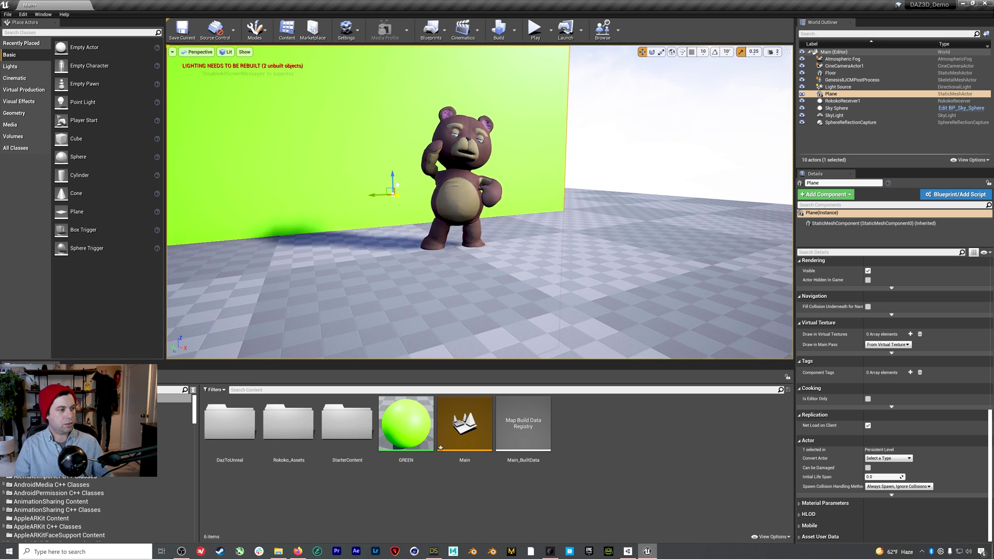
pyautogui.click(200, 52)
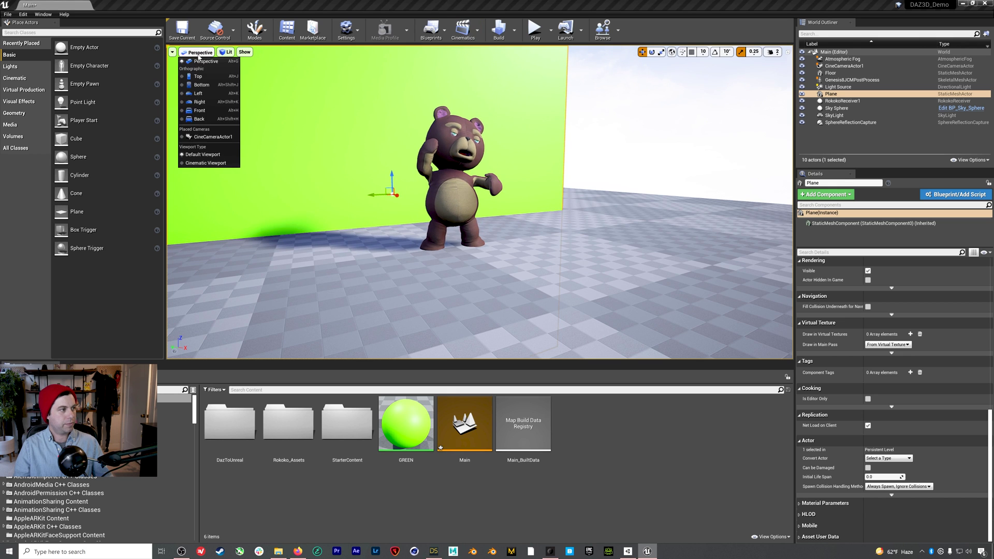
pyautogui.click(213, 137)
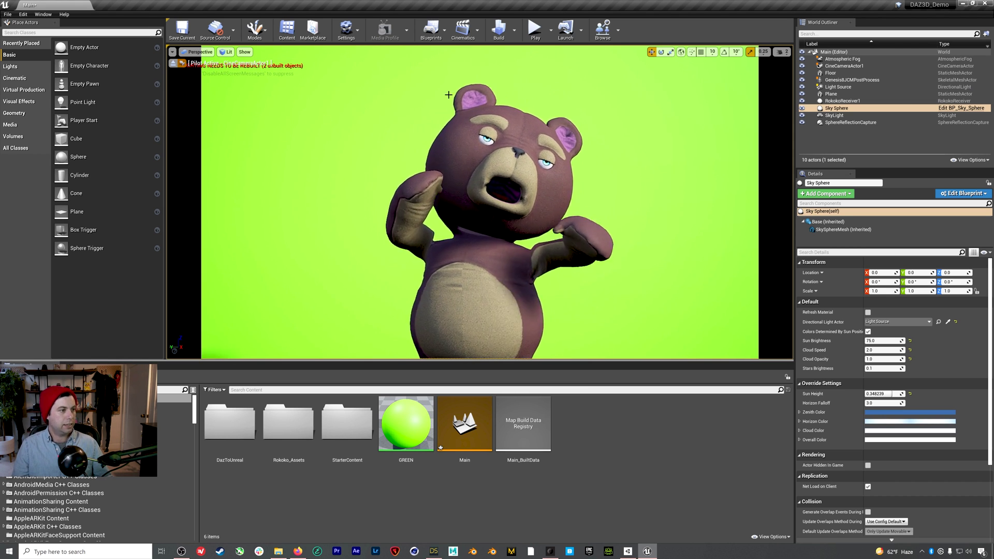
# Stop piloting the cine camera in the main viewport and open Viewport 2 as a floating window.
pyautogui.click(172, 63)
pyautogui.moveTo(348, 265); pyautogui.dragTo(371, 322, button='right')
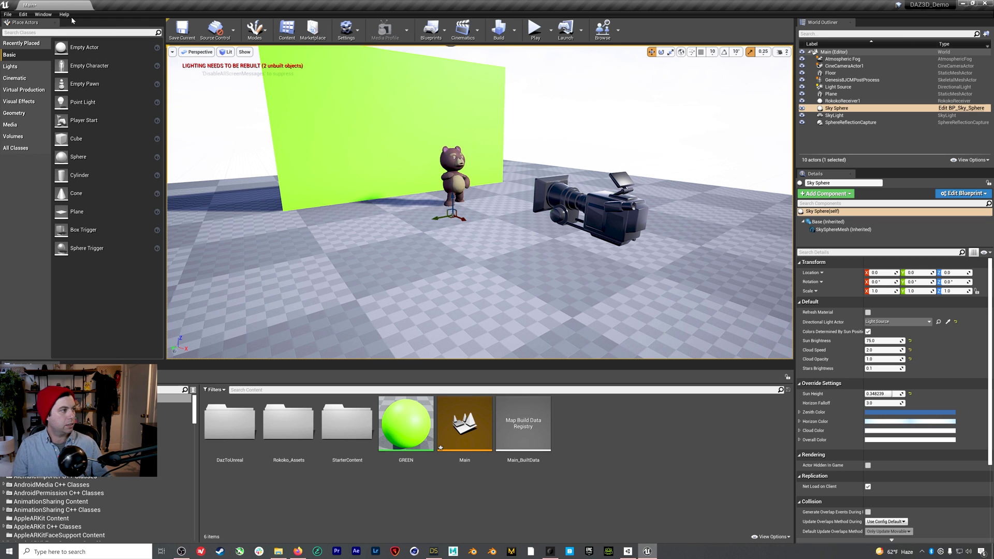
pyautogui.click(47, 16)
pyautogui.moveTo(57, 57)
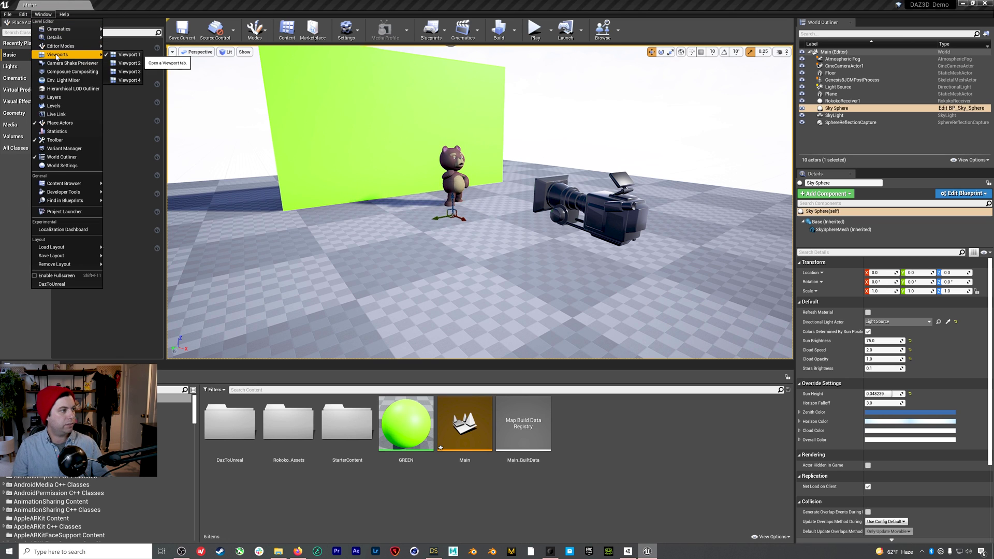
pyautogui.click(132, 64)
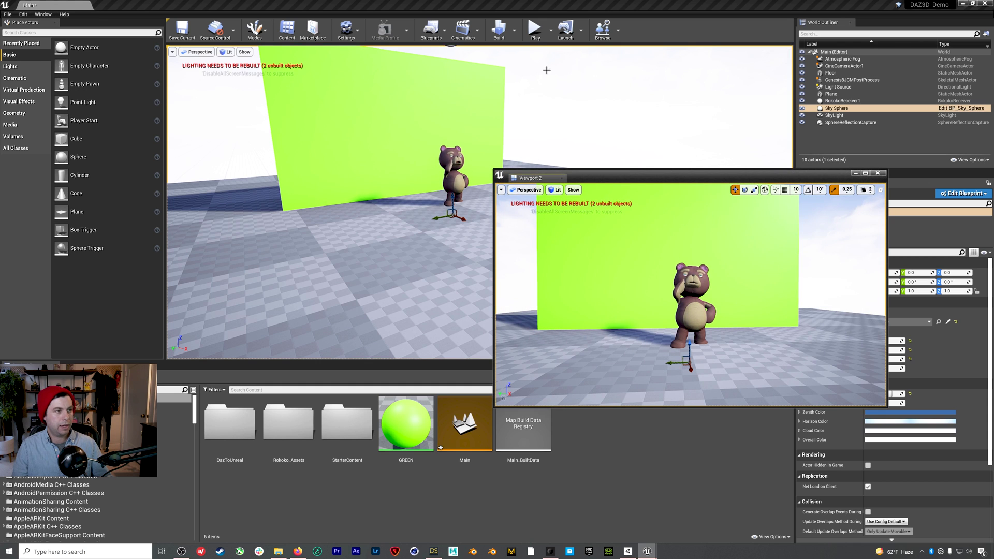
# Play the level, eject from the player, and set Viewport 2 to look through CineCameraActor1.
pyautogui.click(536, 34)
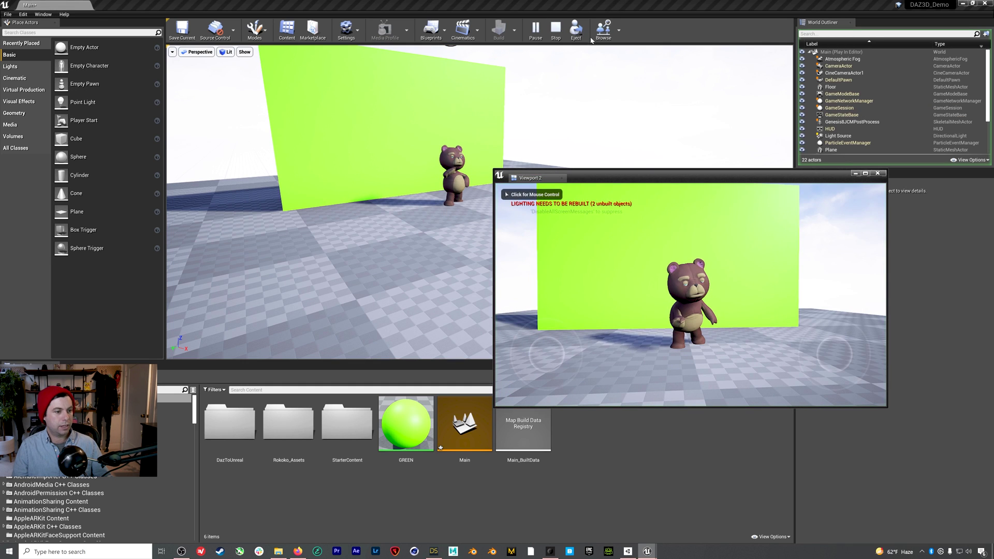
pyautogui.click(574, 28)
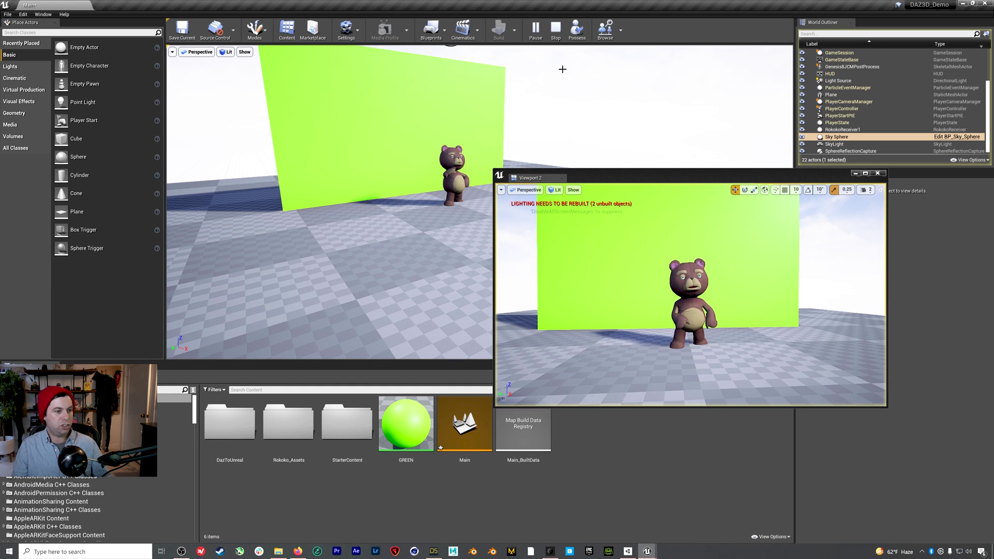
pyautogui.click(526, 190)
pyautogui.click(534, 275)
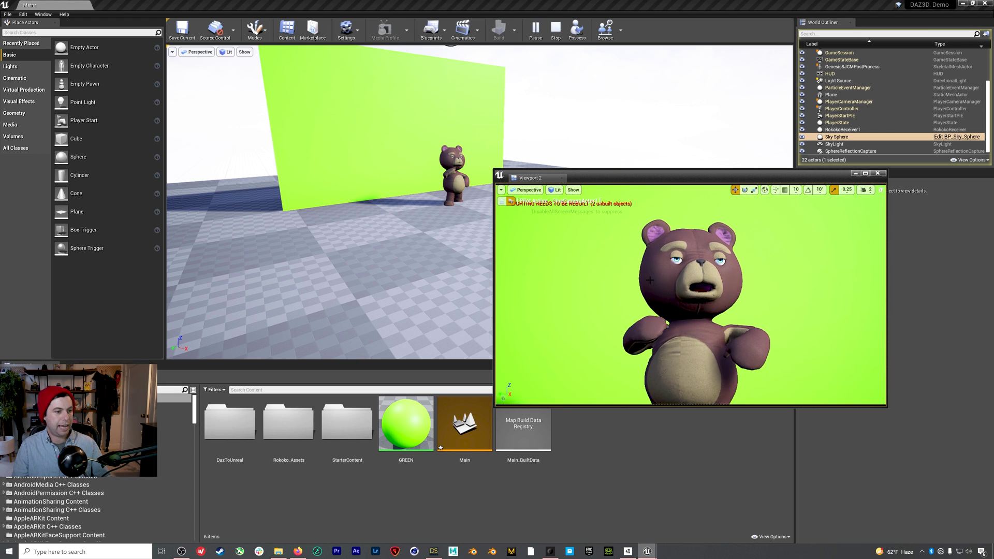
# Place the Viewport 2 window clear of the cine camera in the main viewport, and stop the play session.
pyautogui.moveTo(649, 182); pyautogui.dragTo(684, 190)
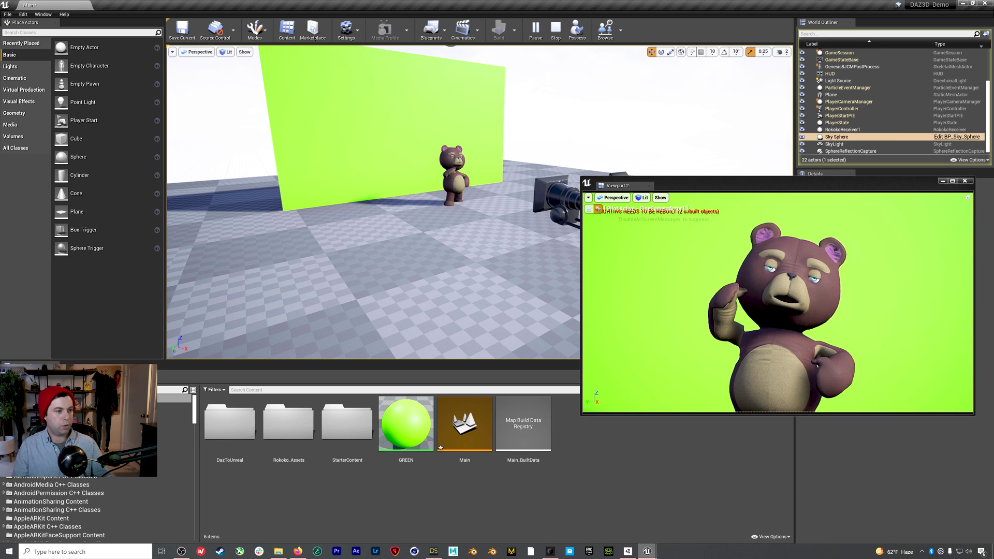
pyautogui.moveTo(537, 221); pyautogui.dragTo(655, 233, button='right')
pyautogui.moveTo(436, 182); pyautogui.dragTo(451, 195)
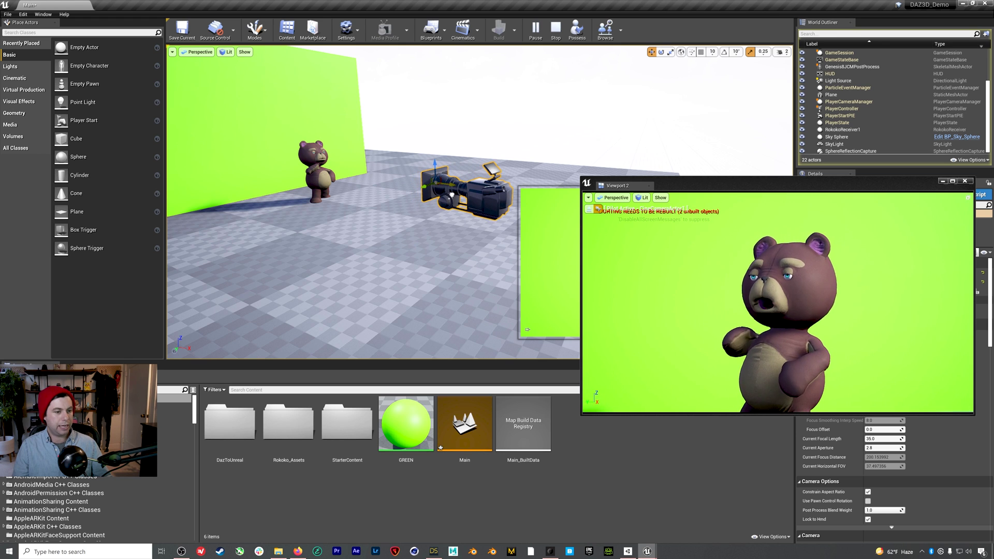
pyautogui.moveTo(726, 189); pyautogui.dragTo(709, 155)
pyautogui.click(555, 31)
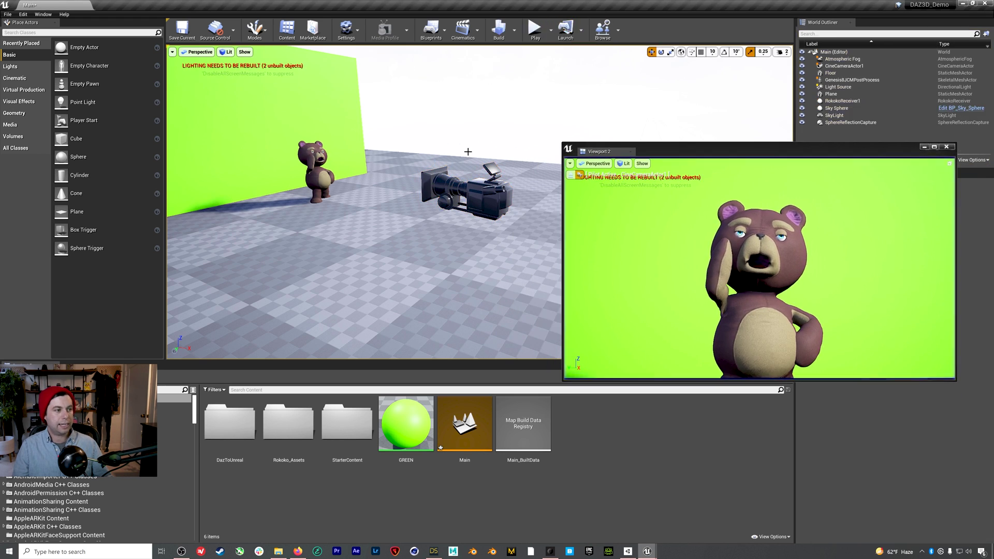
# Move CineCameraActor1 farther back from the bear for a wider framing, and shift the Viewport 2 window off the main screen.
pyautogui.click(469, 184)
pyautogui.moveTo(449, 184); pyautogui.dragTo(517, 211)
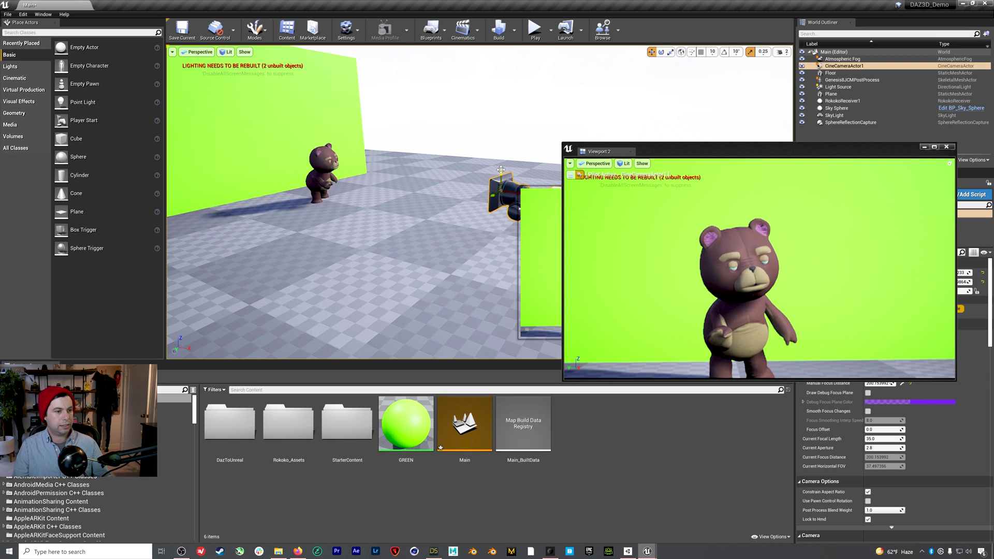
pyautogui.click(842, 59)
pyautogui.click(844, 66)
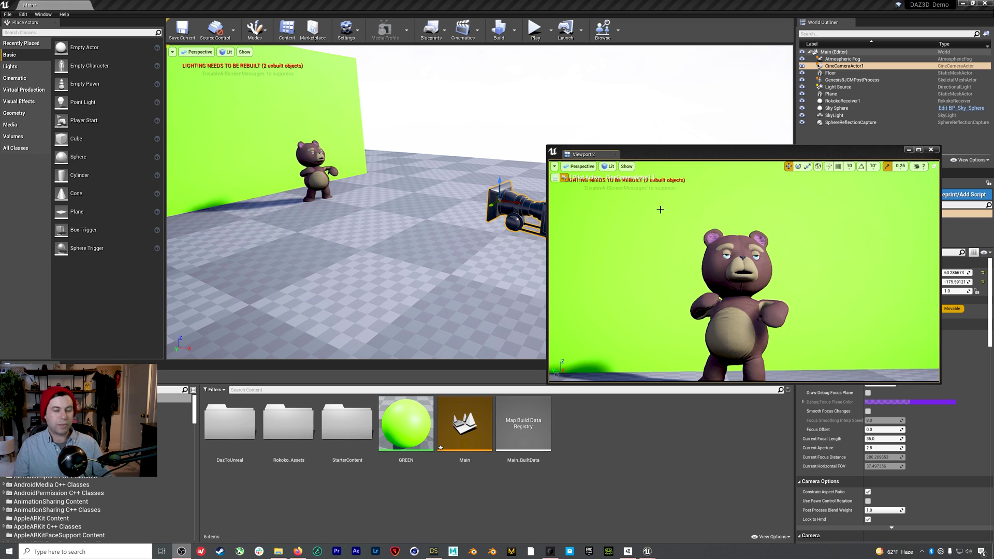
pyautogui.moveTo(676, 153); pyautogui.dragTo(993, 310)
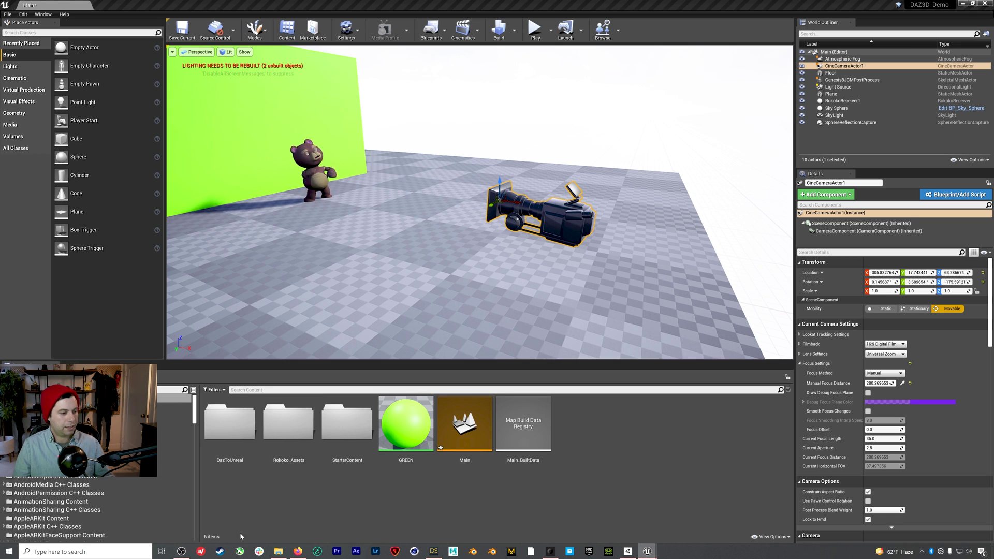
# Switch to OBS Studio by launching a new instance even though one is already running.
pyautogui.press('super+s')
pyautogui.write('obs')
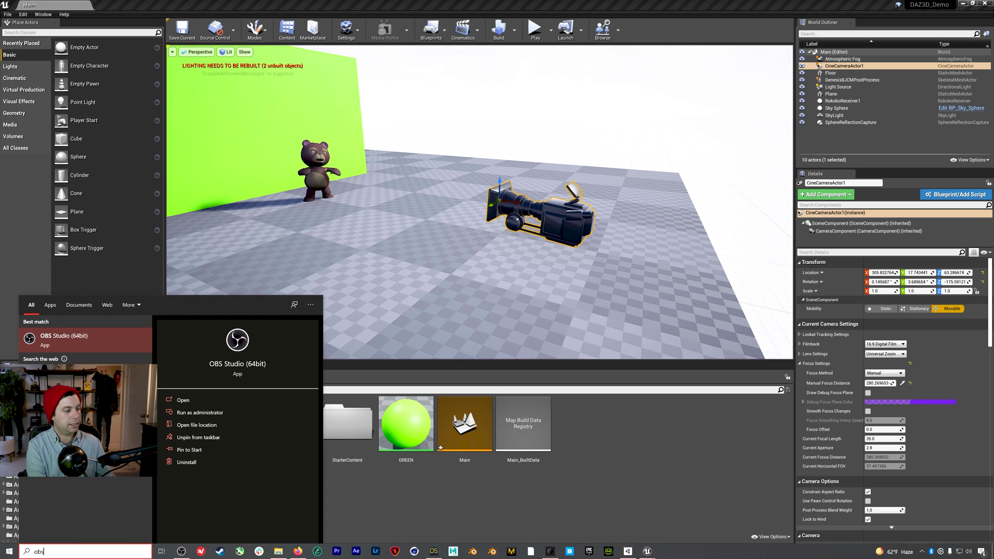
pyautogui.press('Return')
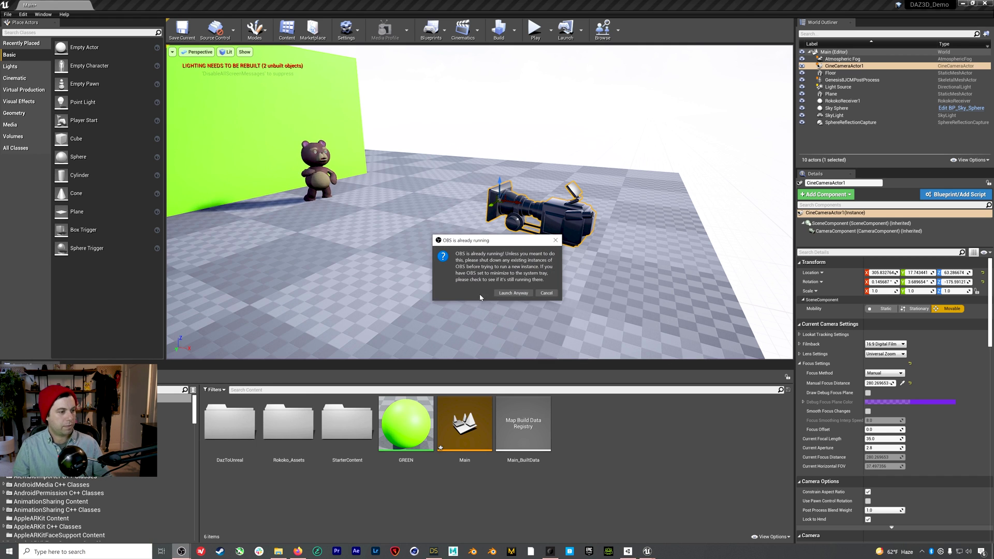
pyautogui.click(527, 293)
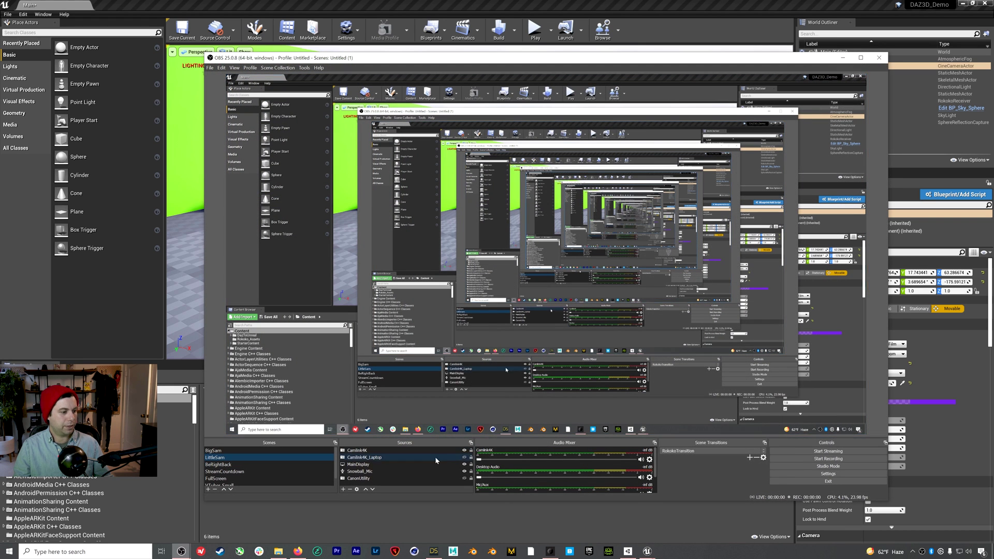
# Hide the MainDisplay source in the current scene, switch to the FullScreen scene, and hide its MainDisplay and Camlink4K sources.
pyautogui.click(455, 450)
pyautogui.click(466, 458)
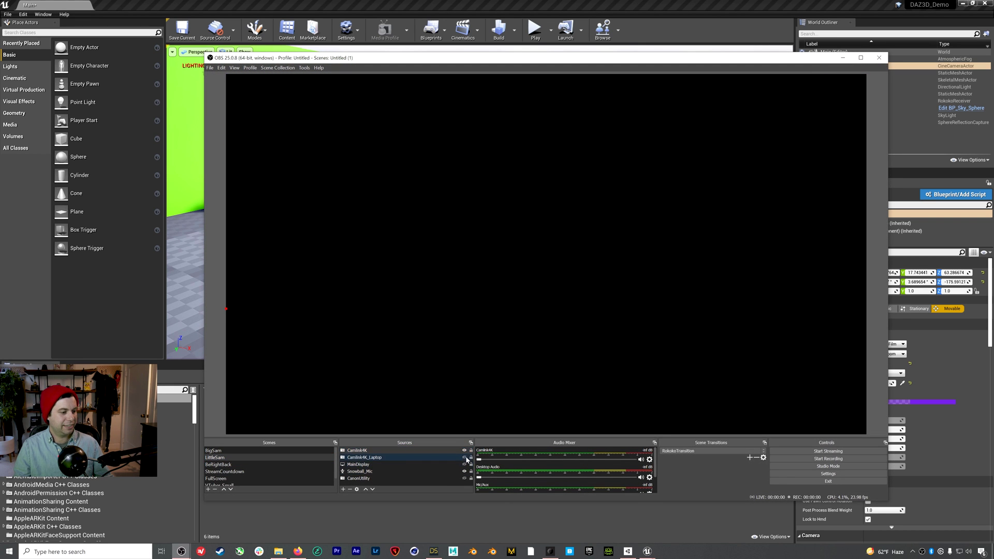
pyautogui.moveTo(585, 62); pyautogui.dragTo(488, 83)
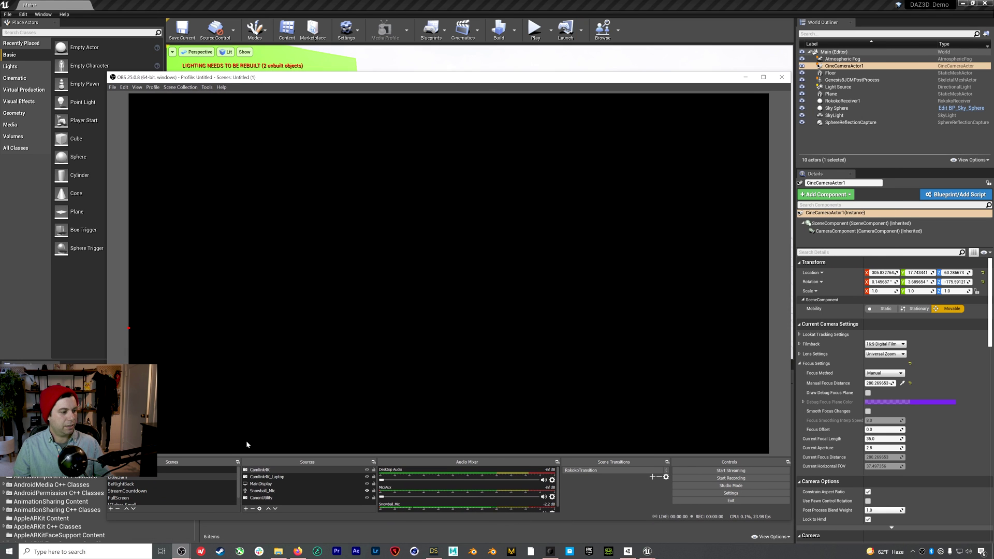
pyautogui.click(162, 496)
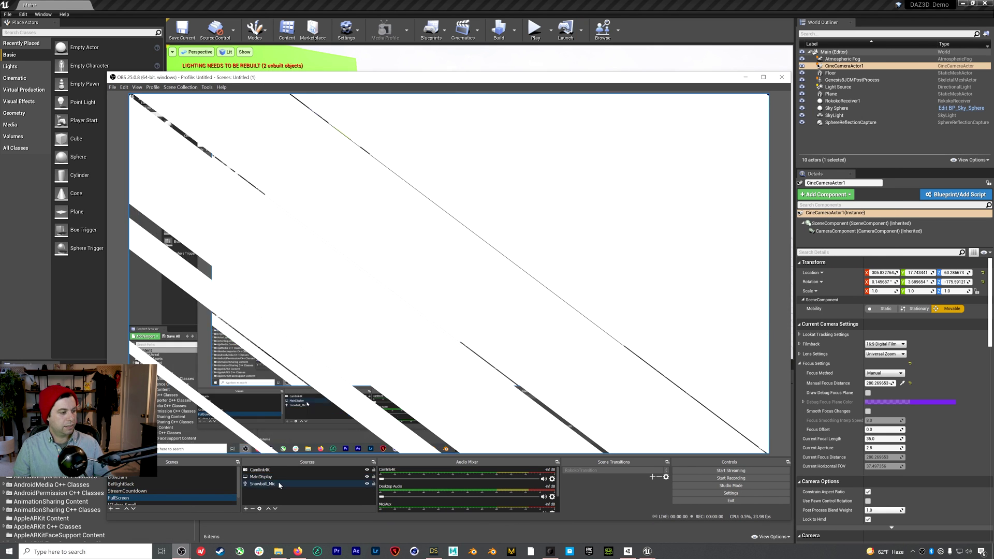
pyautogui.click(366, 477)
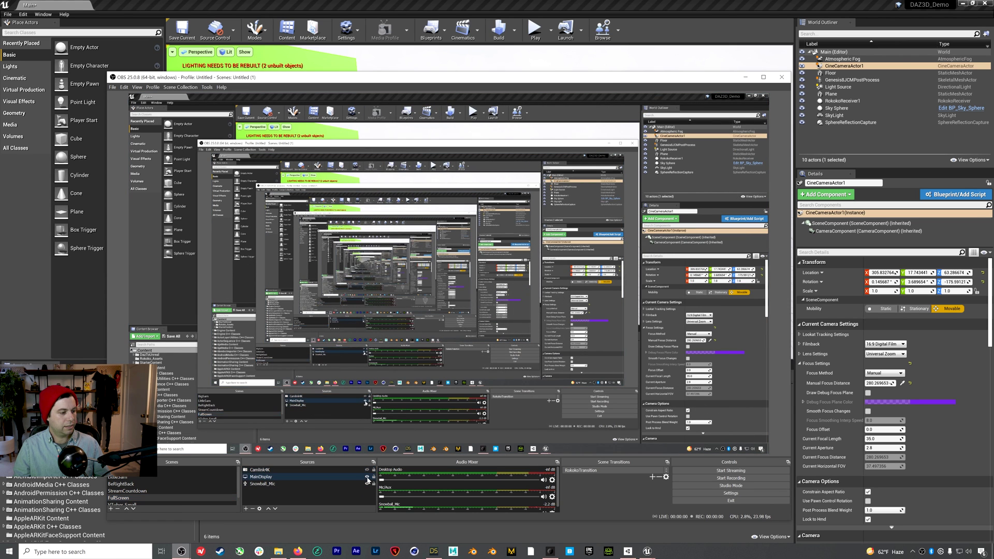
pyautogui.click(367, 477)
pyautogui.click(362, 470)
# Add a new Display Capture source to the FullScreen scene, capturing Display 2: 3840x2160 @ 3840,0.
pyautogui.click(246, 509)
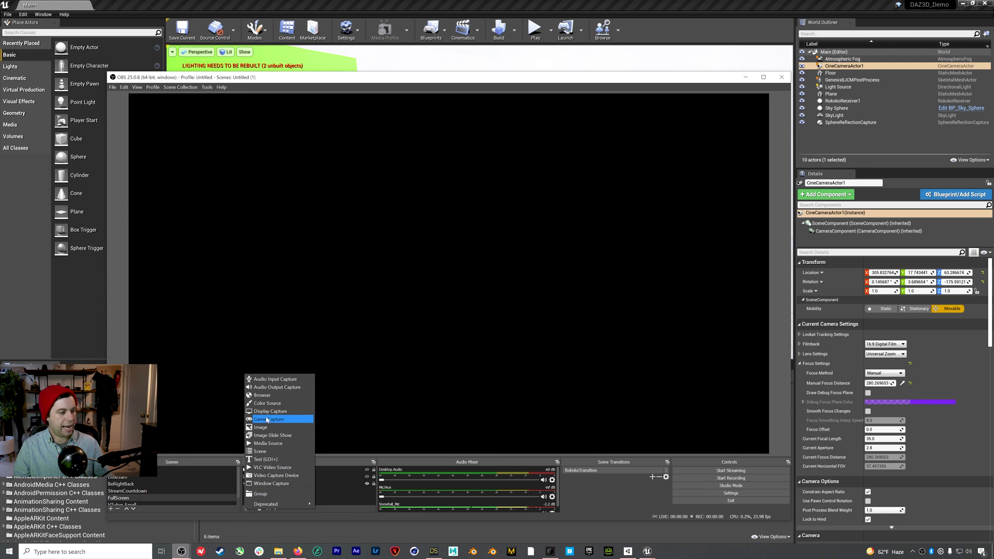
pyautogui.click(279, 412)
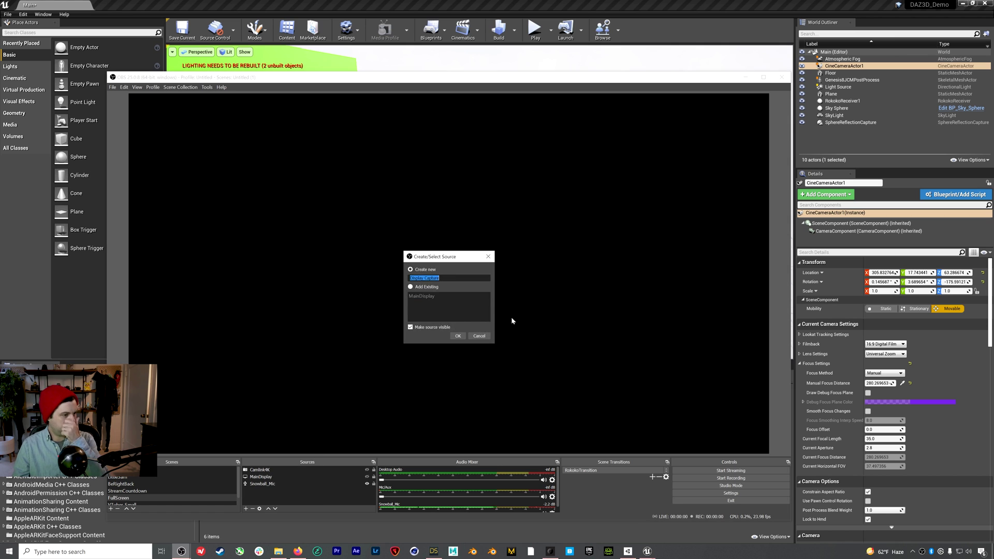
pyautogui.click(457, 335)
pyautogui.click(430, 332)
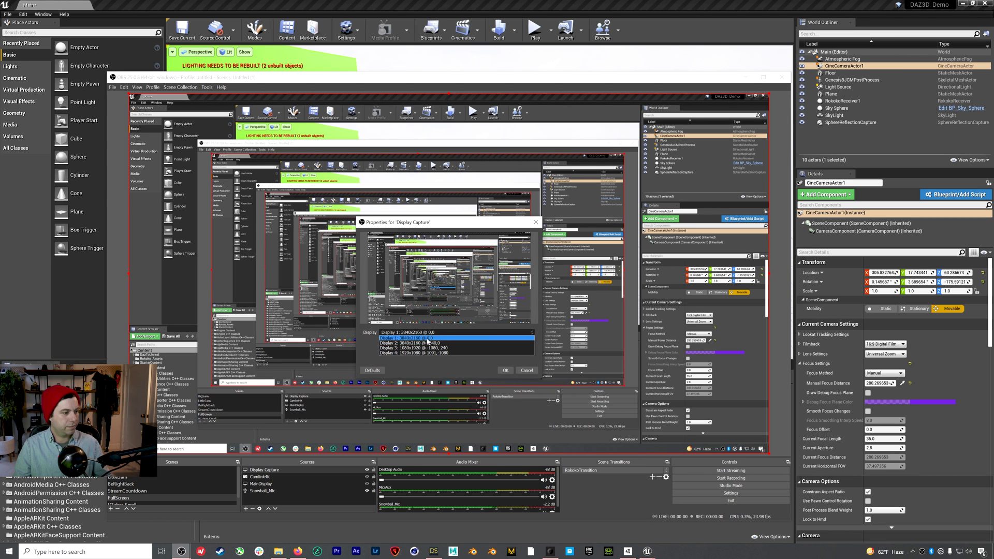
pyautogui.click(424, 341)
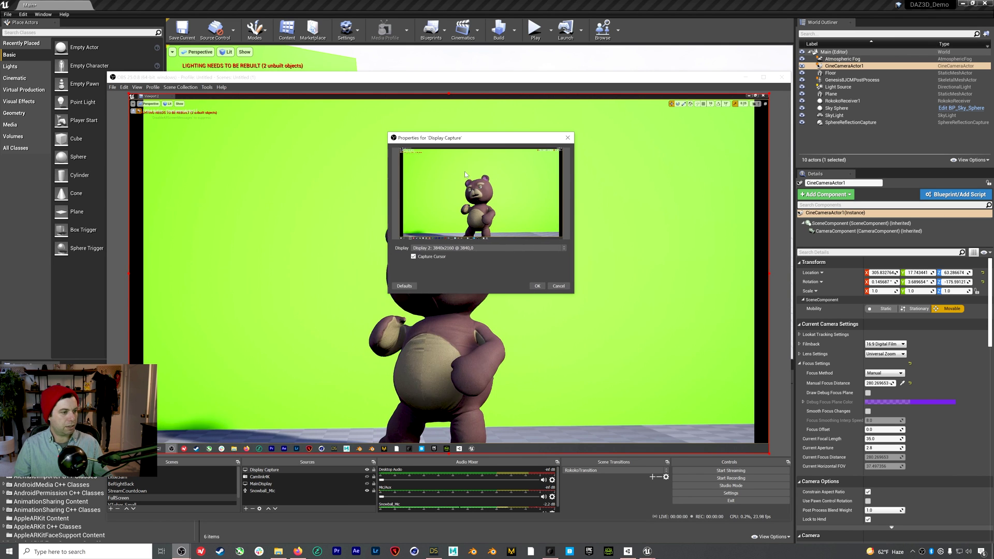
pyautogui.press('Return')
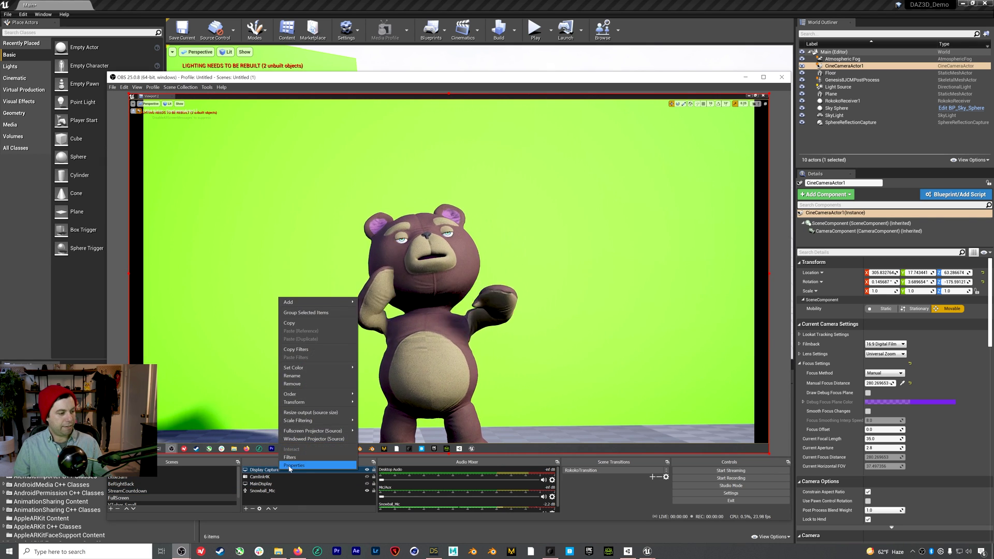
# Add a Chroma Key filter with the Green key color type to the Display Capture source.
pyautogui.click(289, 457)
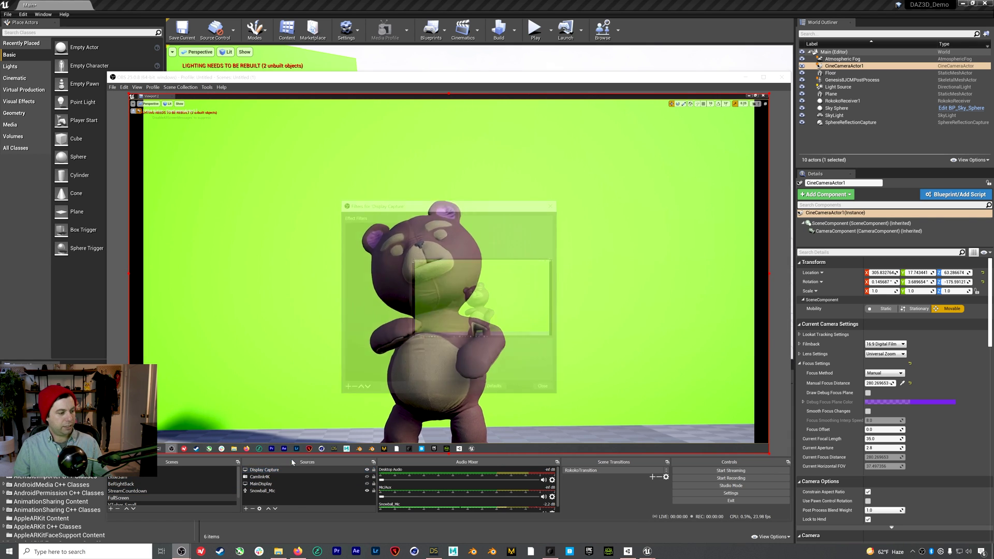
pyautogui.click(346, 390)
pyautogui.click(377, 402)
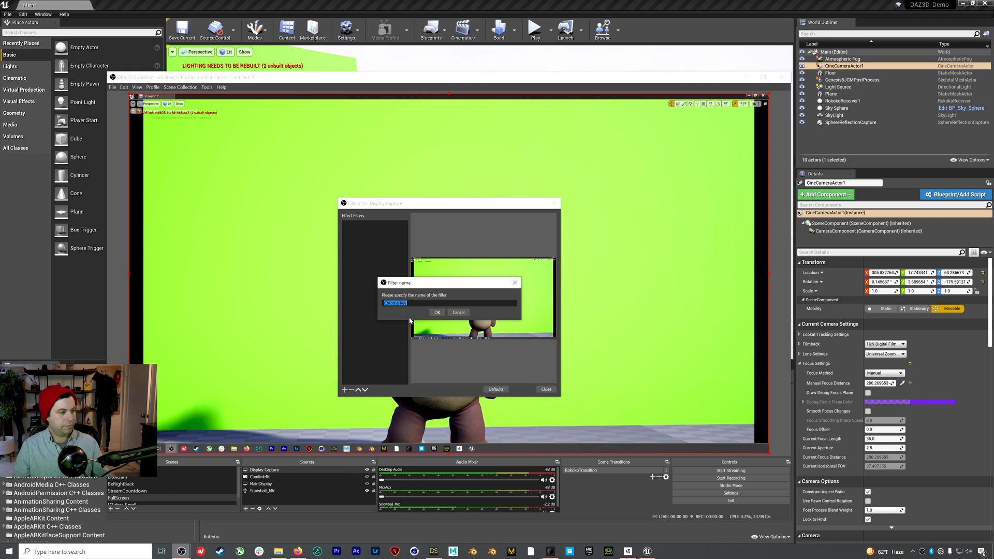
pyautogui.click(436, 313)
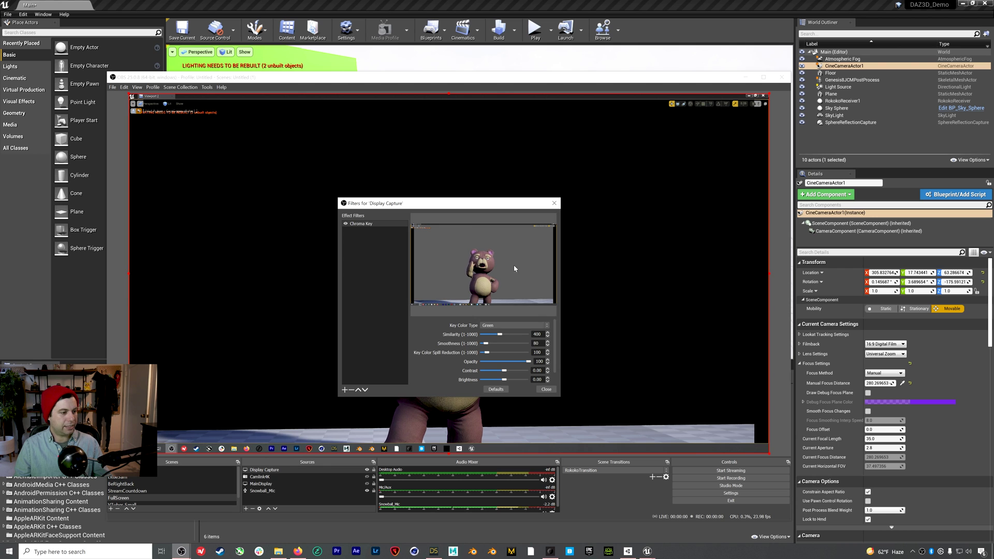
pyautogui.click(546, 390)
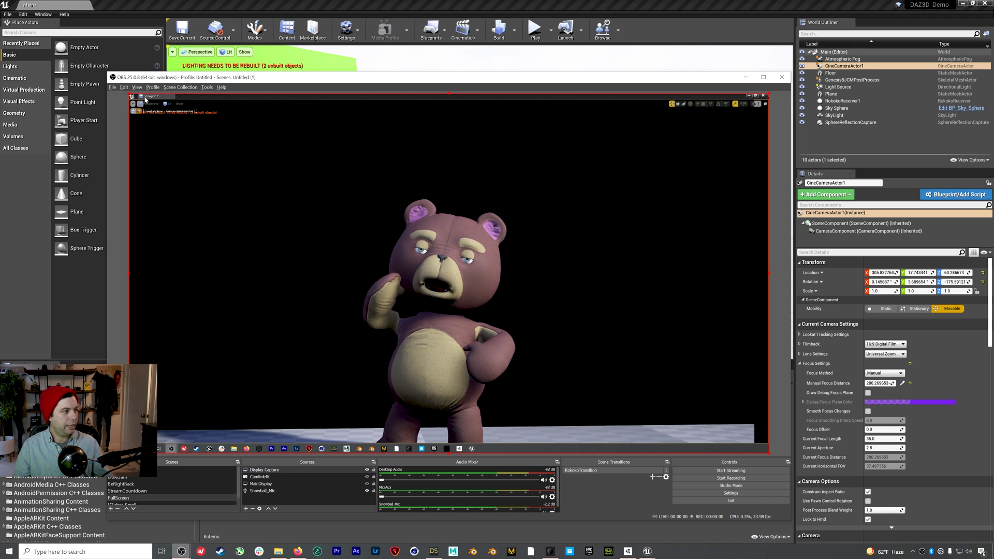
# Crop the Display Capture's edges to remove the viewport bar, the floor and the taskbar around the bear.
pyautogui.keyDown('alt'); pyautogui.moveTo(129, 94); pyautogui.dragTo(275, 149); pyautogui.keyUp('alt')
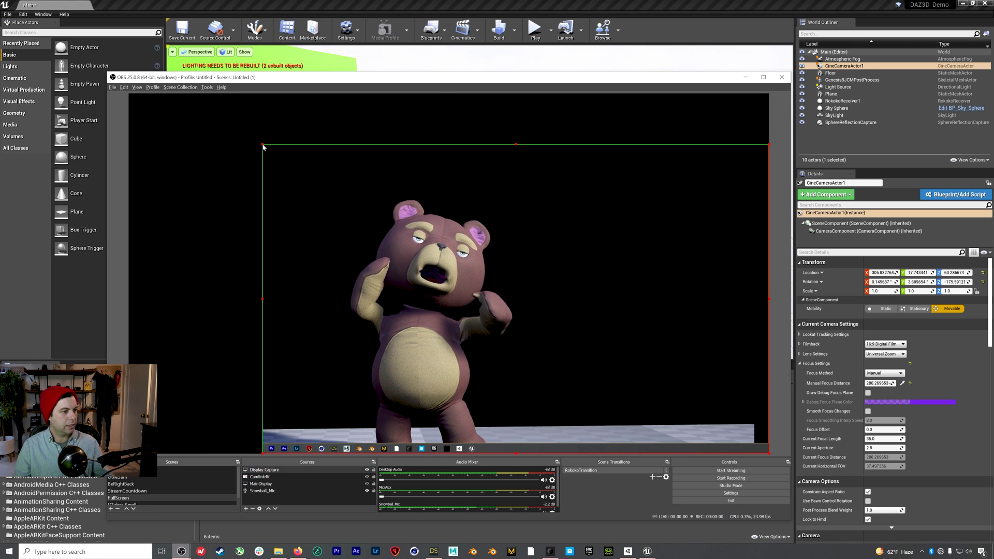
pyautogui.keyDown('alt'); pyautogui.moveTo(769, 453); pyautogui.dragTo(631, 379); pyautogui.keyUp('alt')
pyautogui.click(744, 412)
pyautogui.keyDown('alt'); pyautogui.moveTo(769, 452); pyautogui.dragTo(641, 411); pyautogui.keyUp('alt')
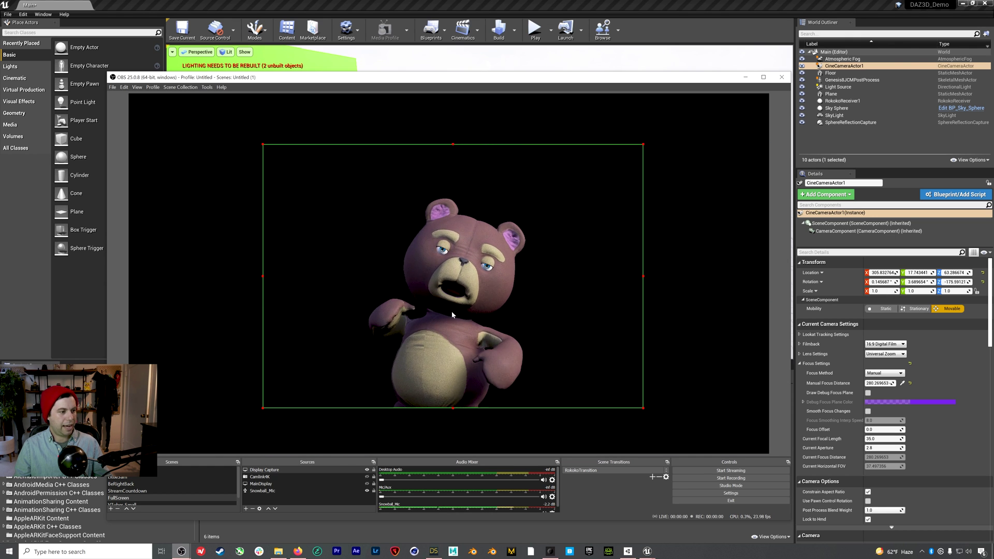
# Scale the cropped bear capture down and place it in the lower-left corner of the canvas as a small overlay.
pyautogui.moveTo(471, 298); pyautogui.dragTo(289, 347)
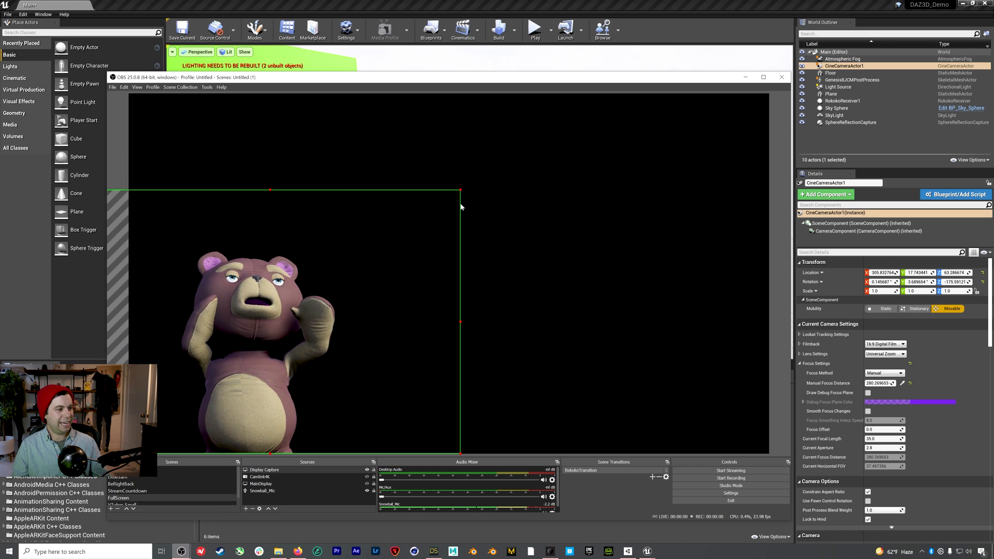
pyautogui.moveTo(460, 190); pyautogui.dragTo(327, 320)
pyautogui.moveTo(207, 378); pyautogui.dragTo(251, 380)
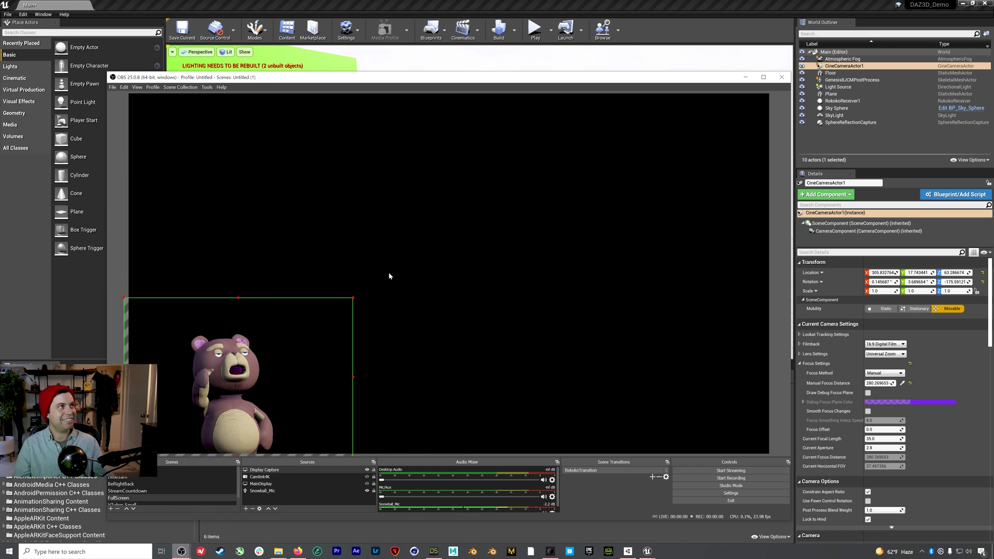
# Make the OBS window smaller and reposition it over the Unreal editor.
pyautogui.moveTo(439, 72); pyautogui.dragTo(559, 71)
pyautogui.moveTo(184, 65); pyautogui.dragTo(256, 128)
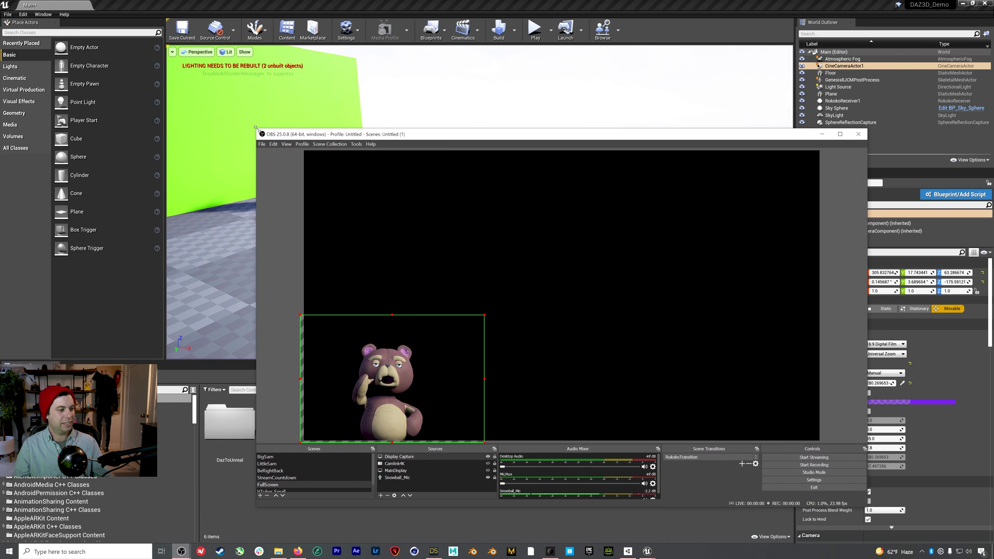
pyautogui.moveTo(313, 136); pyautogui.dragTo(320, 89)
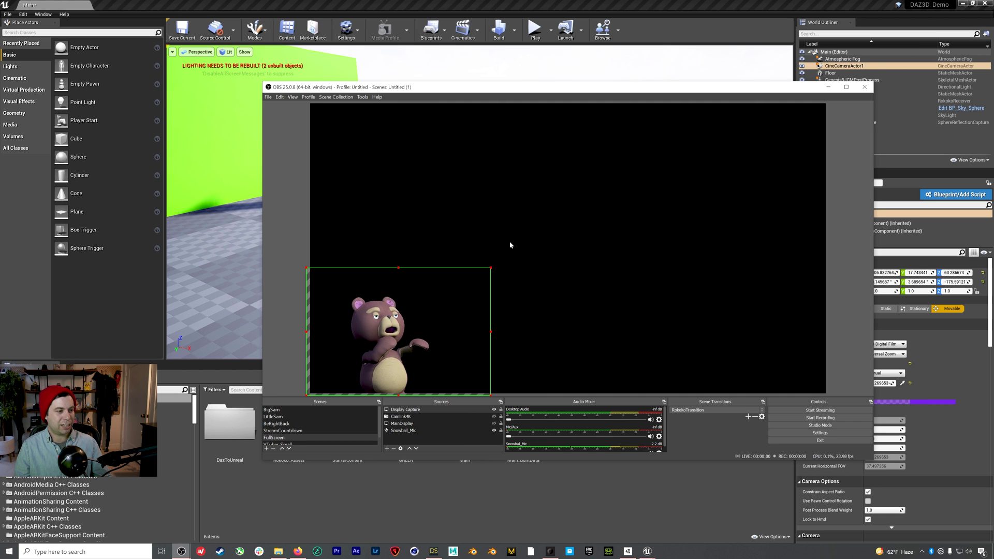
pyautogui.moveTo(425, 84); pyautogui.dragTo(430, 65)
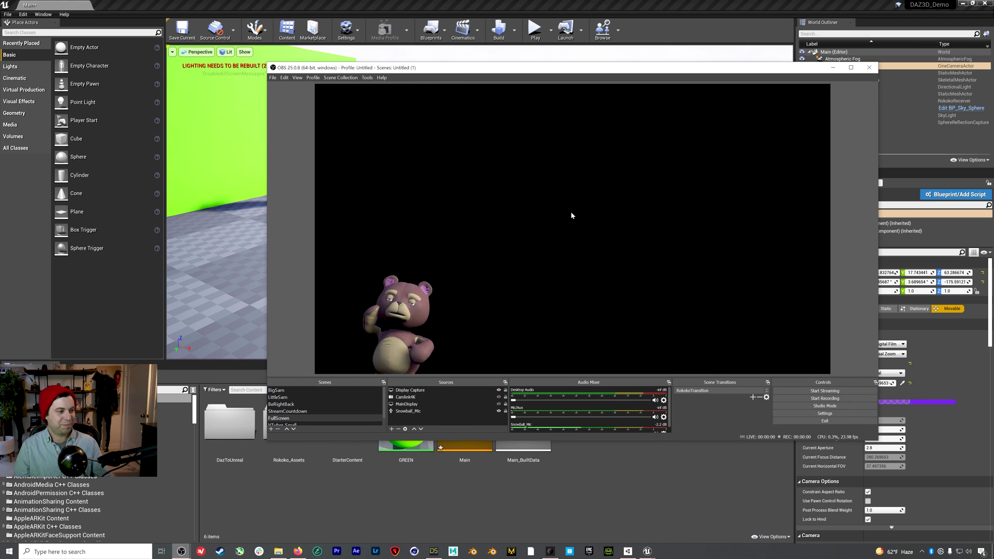
# Enlarge the bear capture to fill most of the canvas height, and shrink it back to a small lower-left overlay.
pyautogui.click(414, 286)
pyautogui.moveTo(494, 249); pyautogui.dragTo(716, 114)
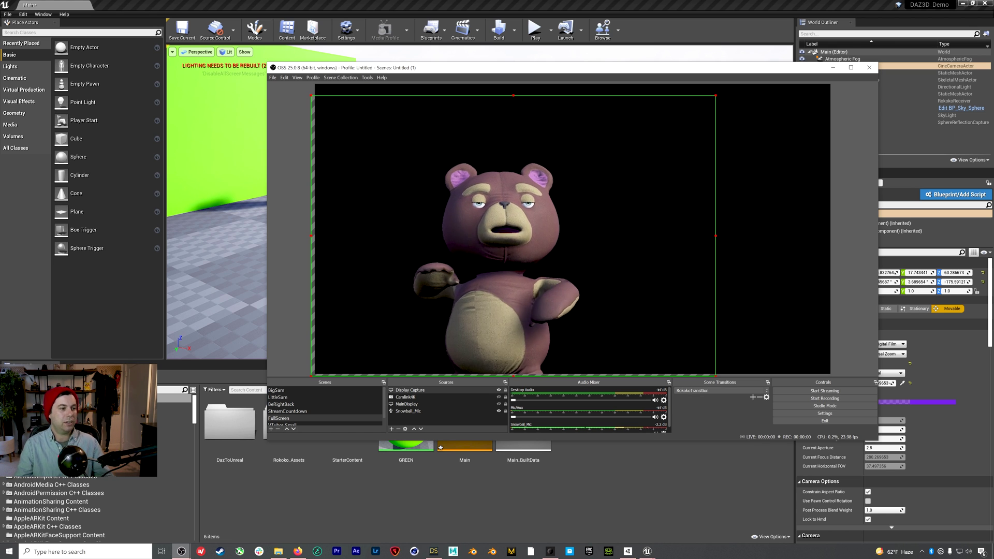
pyautogui.moveTo(715, 95); pyautogui.dragTo(469, 363)
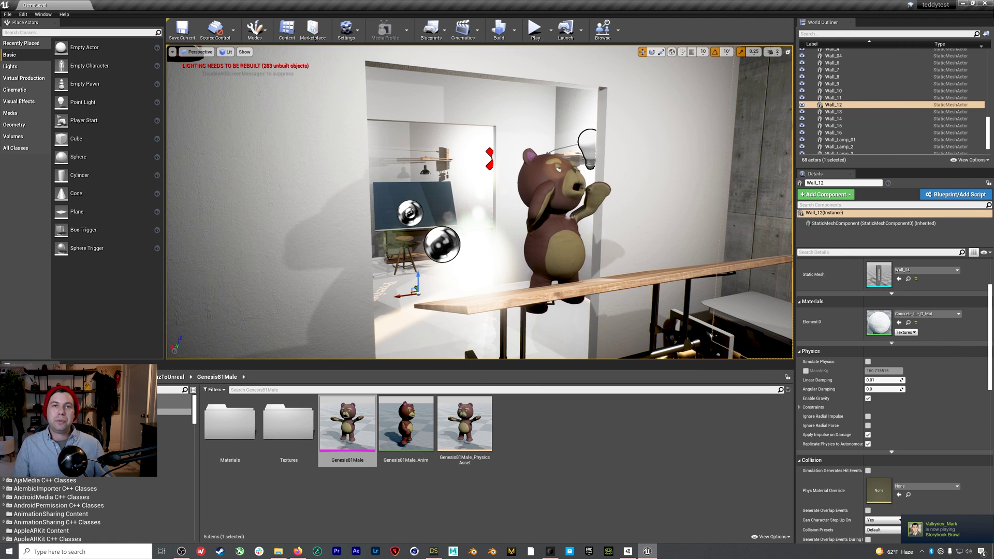
# In the teddytest Unreal project, place the P_Fire emitter from StarterContent's Particles folder behind the bear and raise it near table height.
pyautogui.moveTo(479, 202); pyautogui.dragTo(606, 199, button='right')
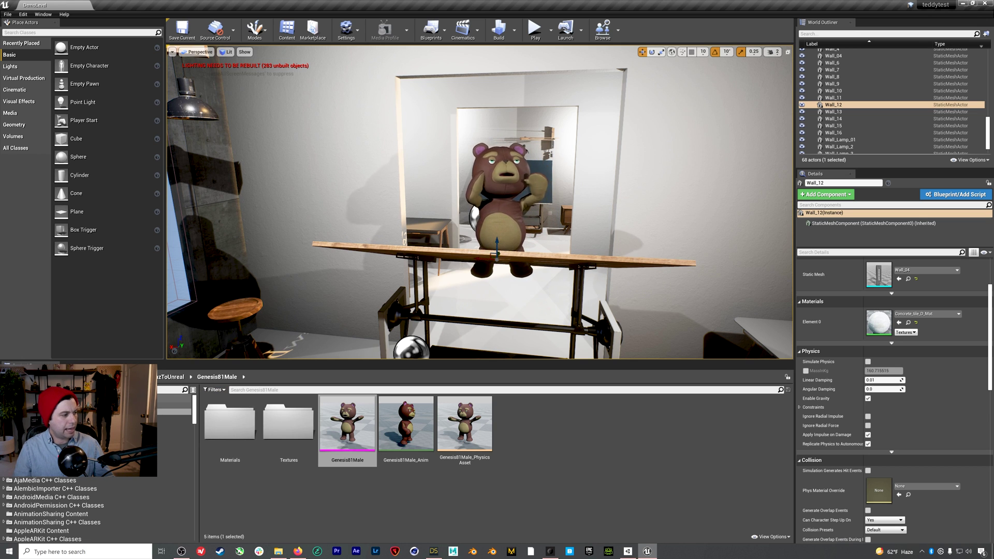
pyautogui.click(369, 508)
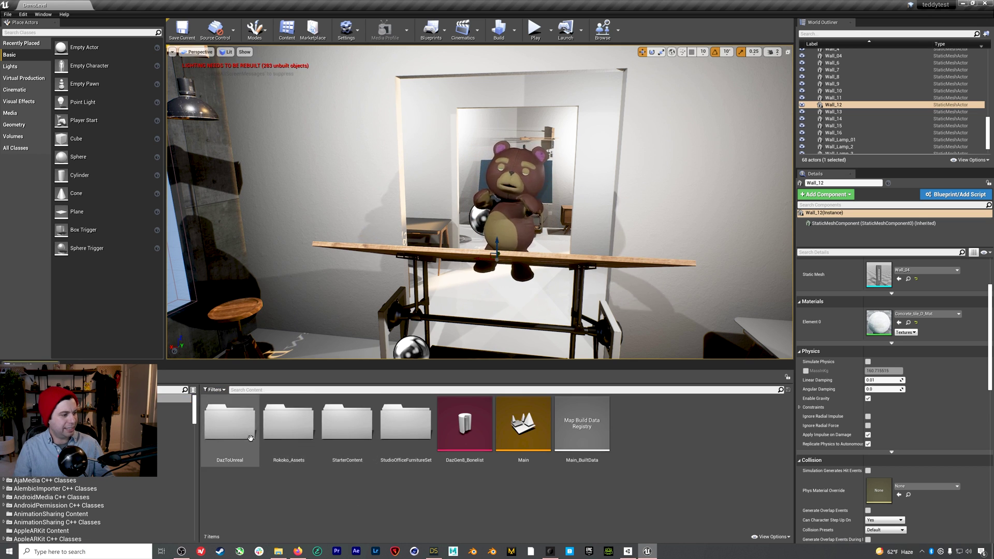
pyautogui.doubleClick(352, 443)
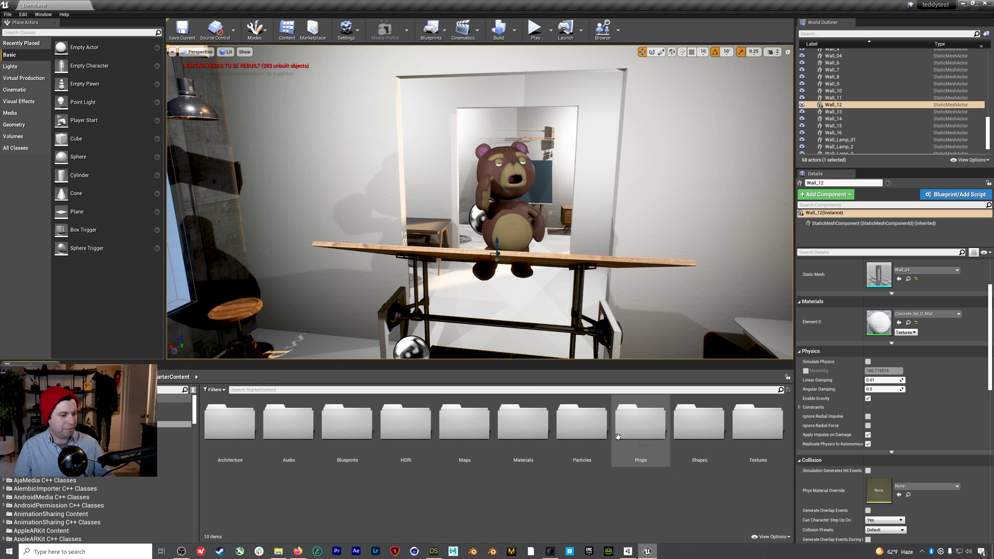
pyautogui.click(597, 430)
pyautogui.doubleClick(582, 429)
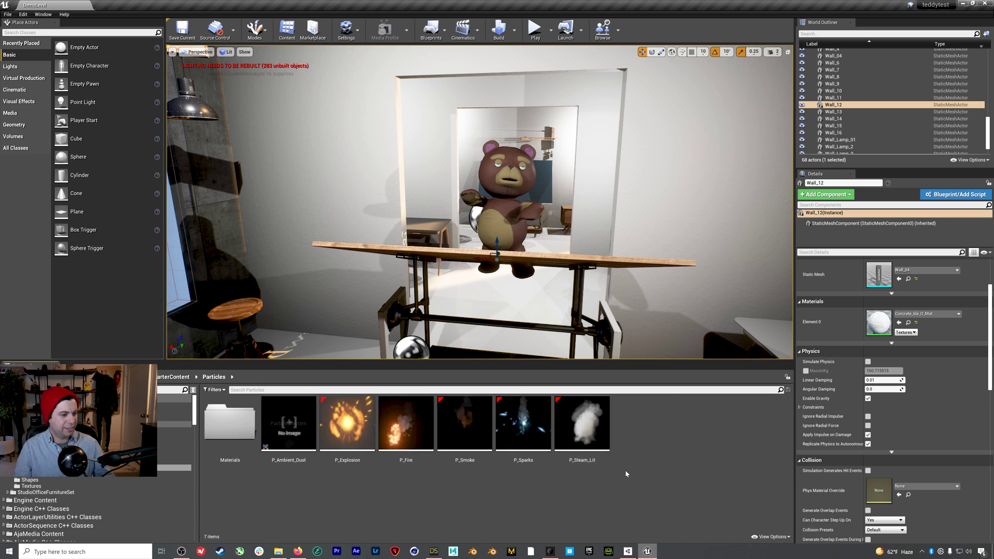
pyautogui.moveTo(401, 425); pyautogui.dragTo(517, 281)
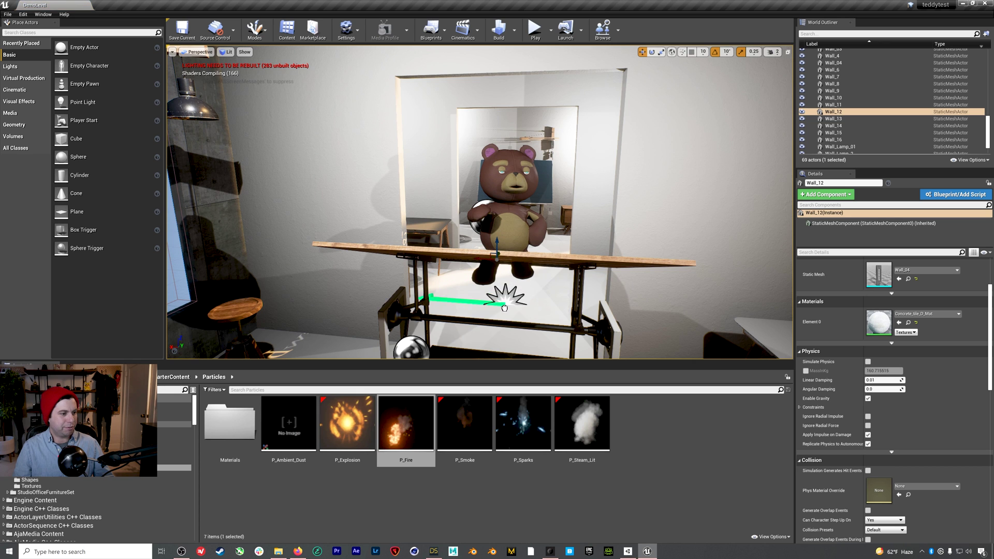
pyautogui.moveTo(497, 342); pyautogui.dragTo(497, 340)
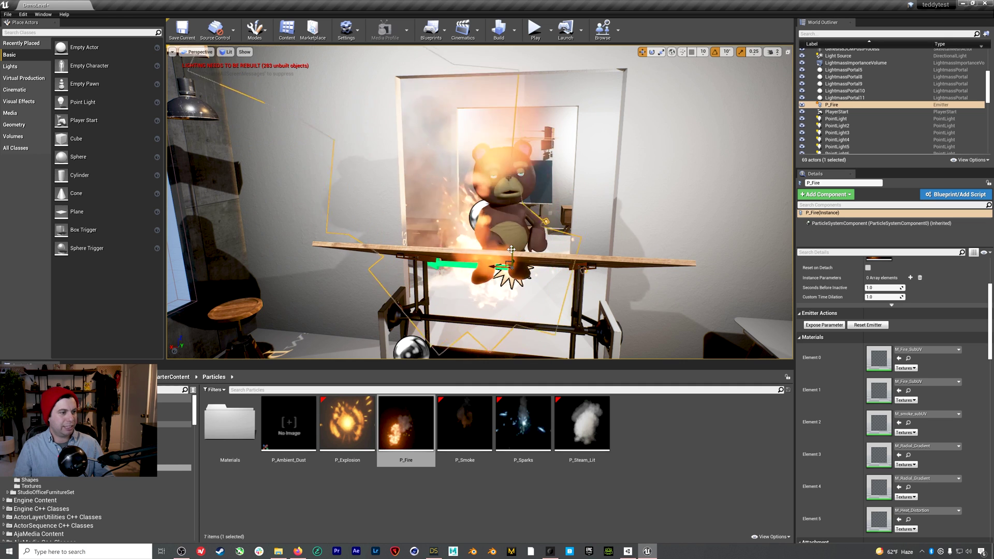
# Set the viewport to look through CineCameraActor1, and select PointLight3 in the level.
pyautogui.moveTo(292, 127); pyautogui.dragTo(314, 127, button='right')
pyautogui.click(199, 53)
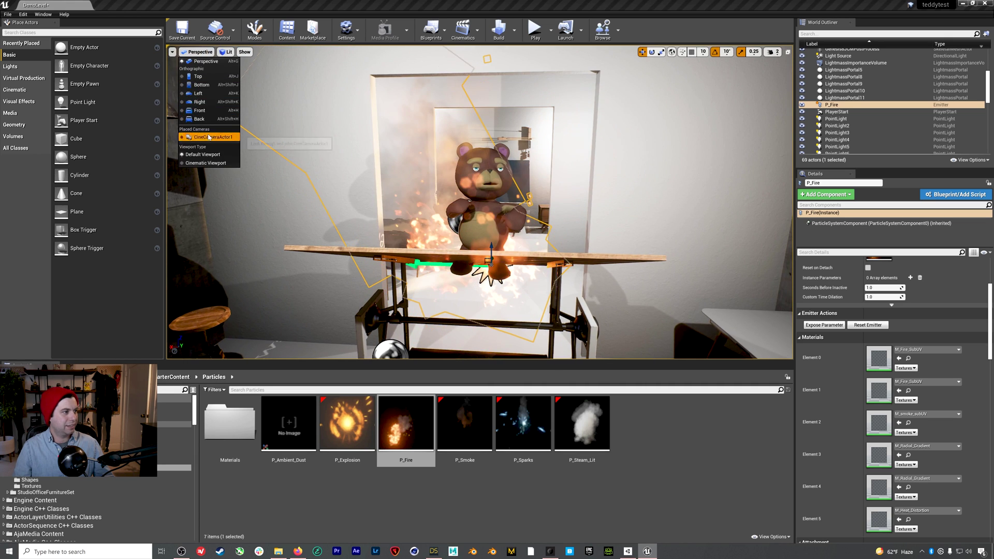
pyautogui.click(209, 137)
pyautogui.click(837, 132)
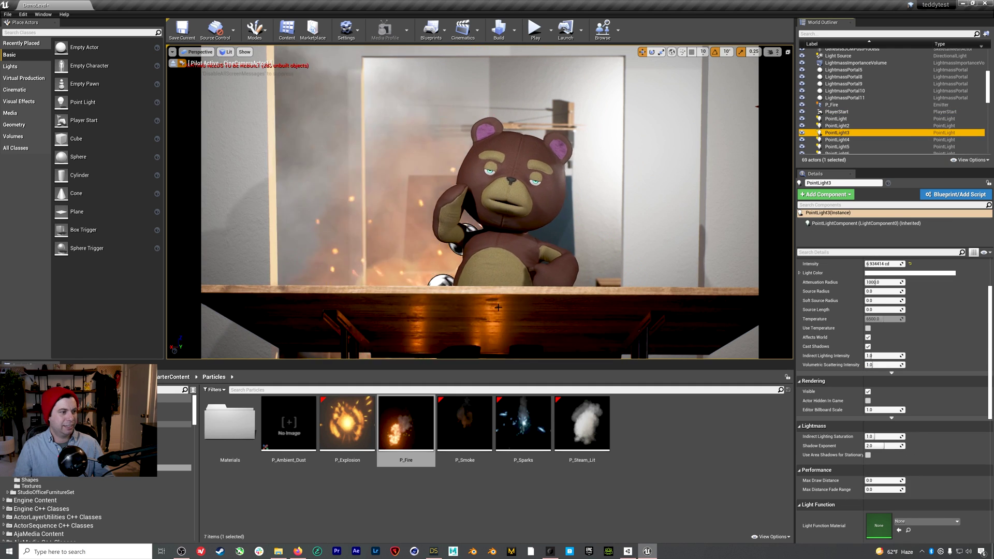
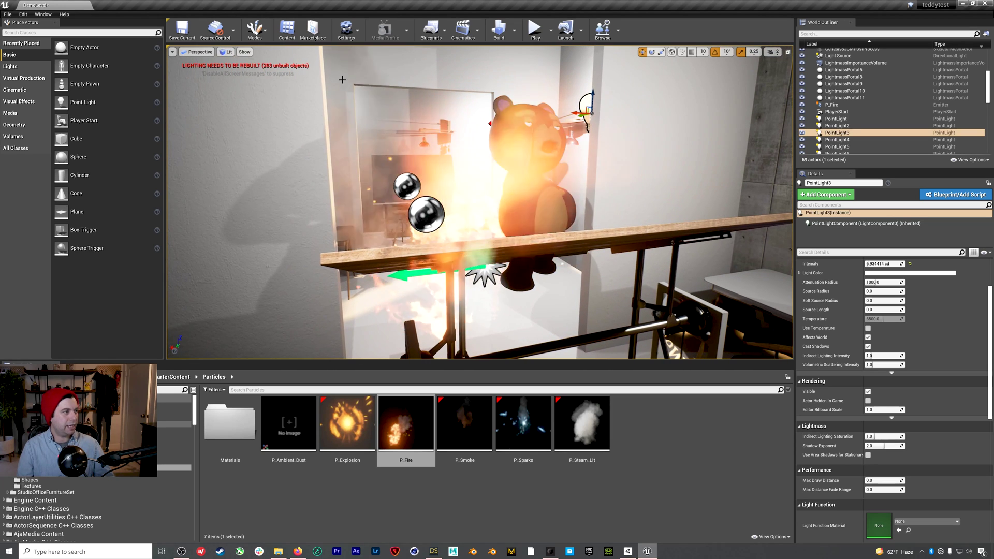
# Open Viewport 2 as a floating window over the editor and play the level in it, ejected from the player.
pyautogui.click(43, 15)
pyautogui.click(43, 14)
pyautogui.click(43, 14)
pyautogui.moveTo(53, 28)
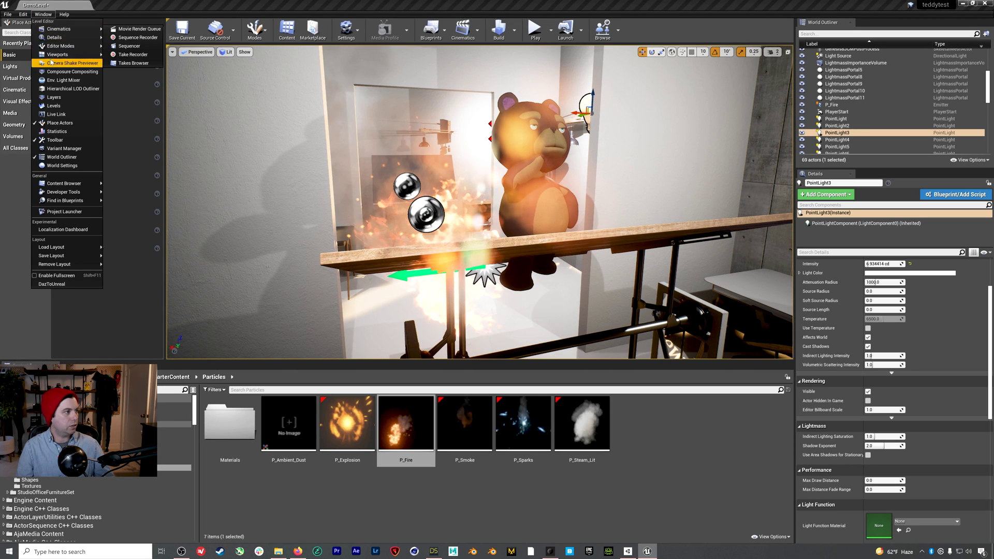
pyautogui.moveTo(54, 59)
pyautogui.click(127, 63)
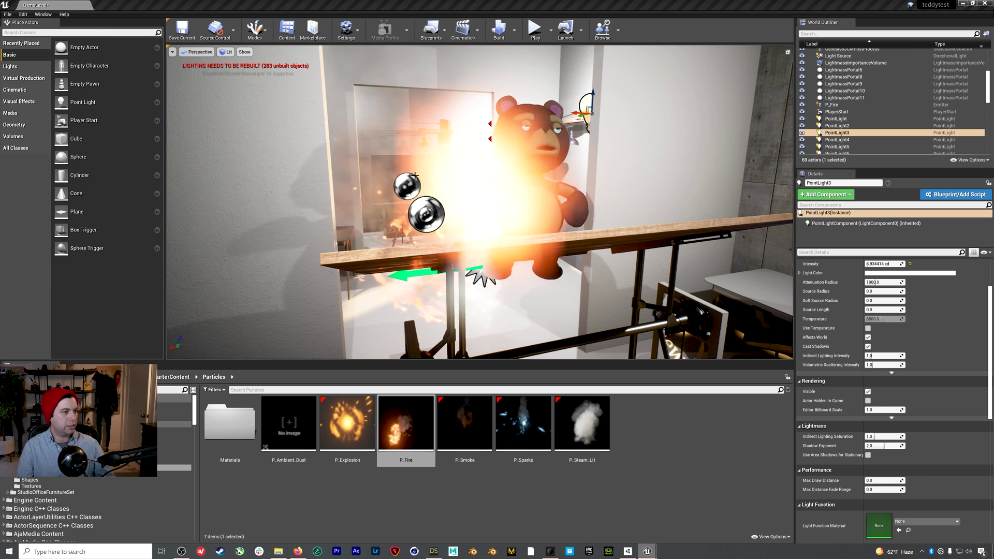
pyautogui.moveTo(993, 96); pyautogui.dragTo(614, 145)
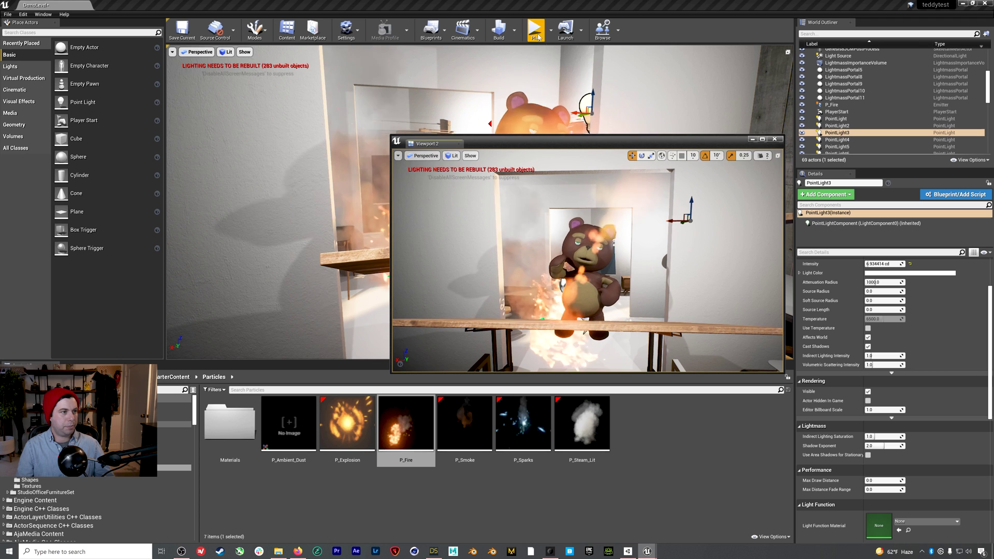
pyautogui.hotkey('alt', 'p')
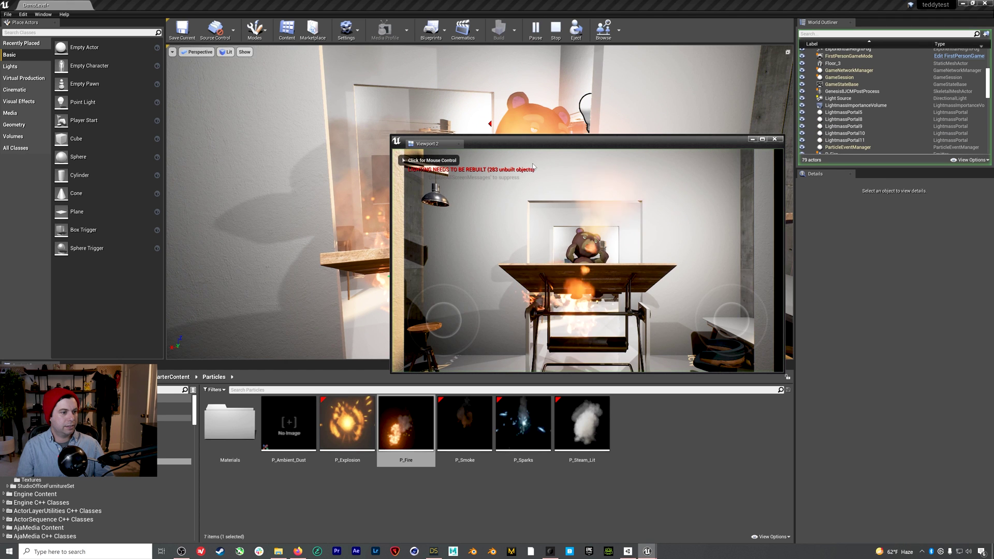
pyautogui.click(573, 31)
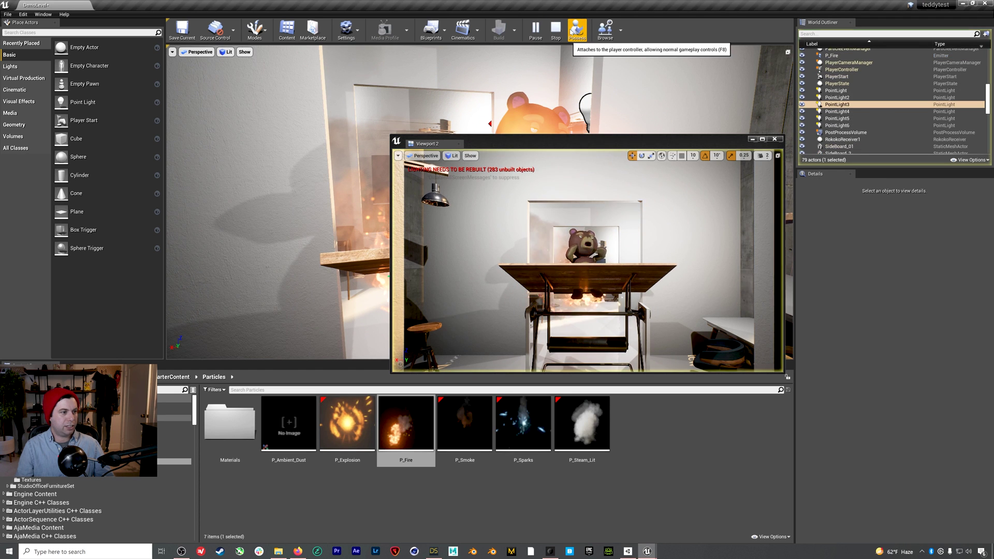
# Set Viewport 2 to look through CineCameraActor1 and move its window onto the second display.
pyautogui.click(421, 156)
pyautogui.click(430, 240)
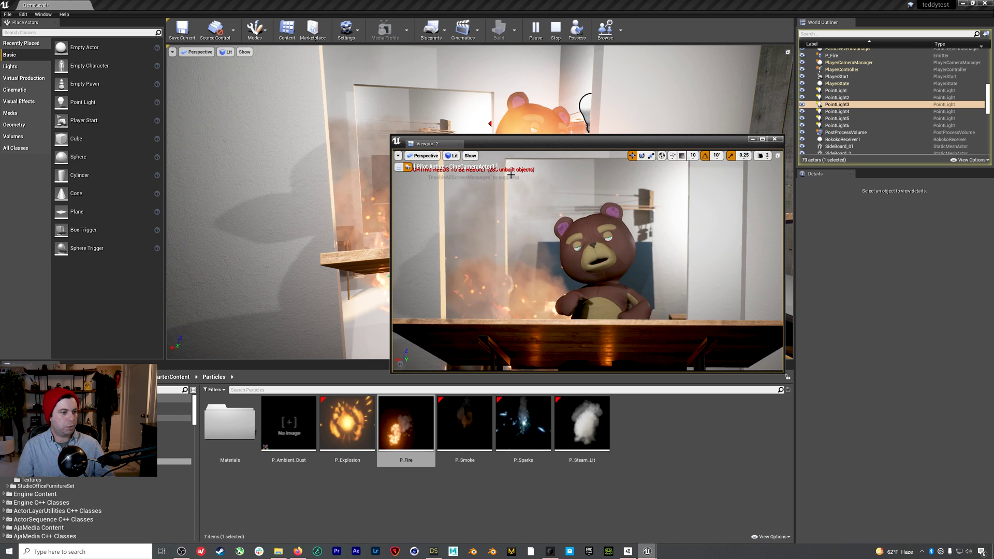
pyautogui.moveTo(524, 148); pyautogui.dragTo(532, 126)
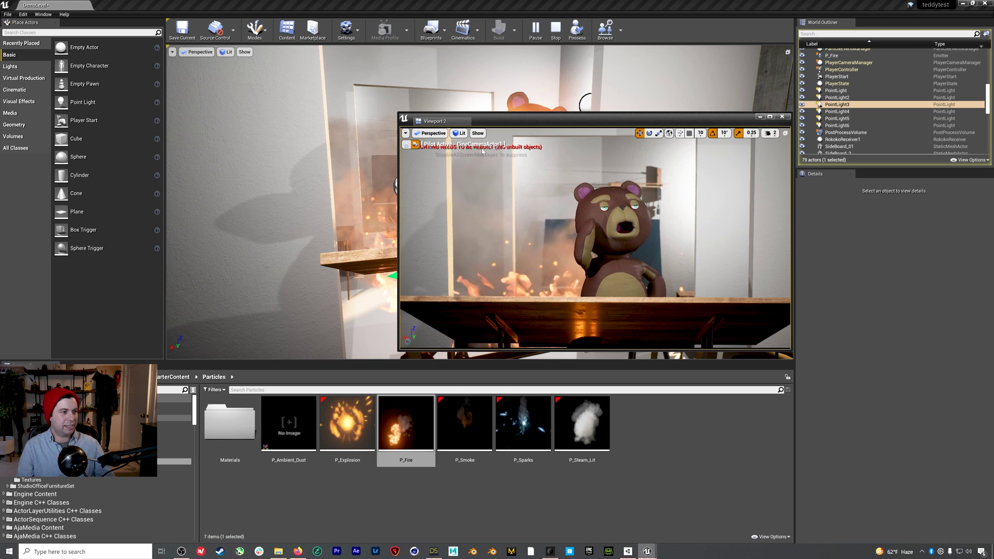
pyautogui.moveTo(519, 125); pyautogui.dragTo(993, 280)
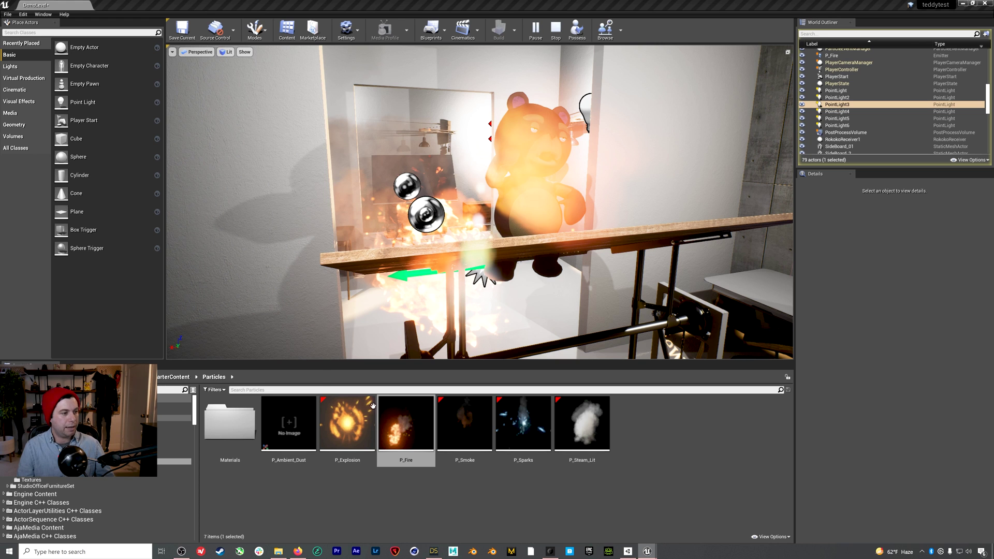
# Launch OBS Studio (64bit) over the Unreal editor.
pyautogui.press('super+s')
pyautogui.write('ob')
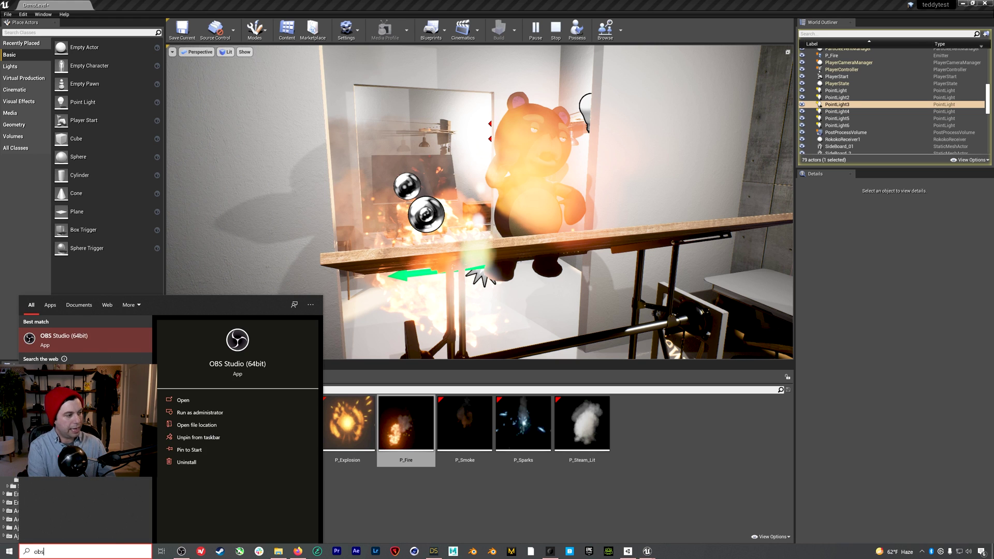
pyautogui.write('s')
pyautogui.press('Return')
pyautogui.click(501, 293)
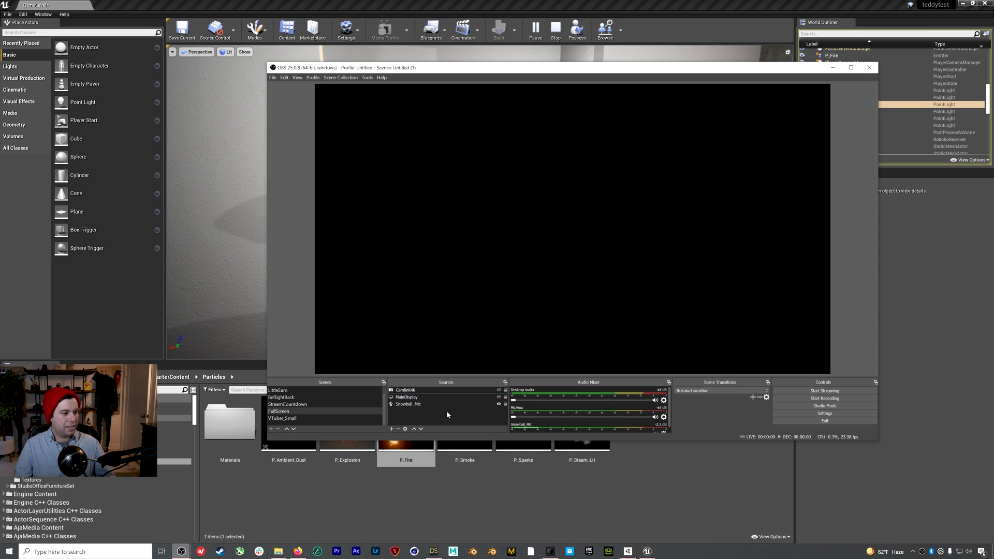
# Add a new Display Capture source to the FullScreen scene and set it to capture Display 2.
pyautogui.click(392, 429)
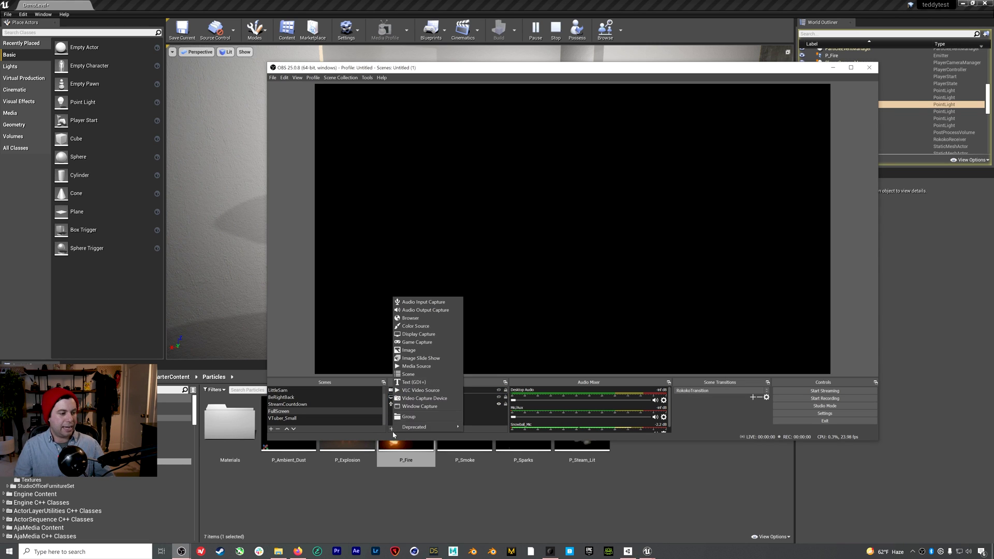
pyautogui.click(408, 334)
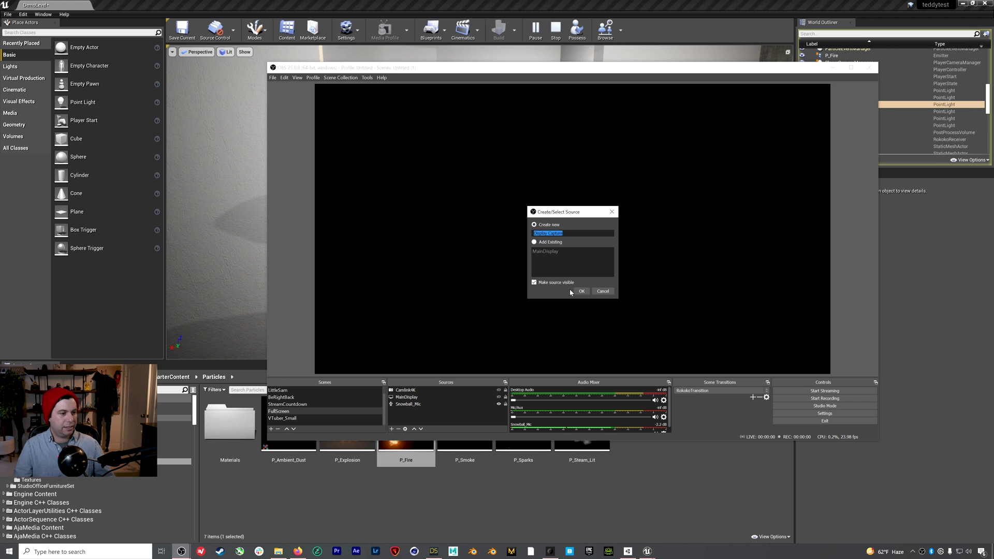
pyautogui.click(578, 291)
pyautogui.click(548, 288)
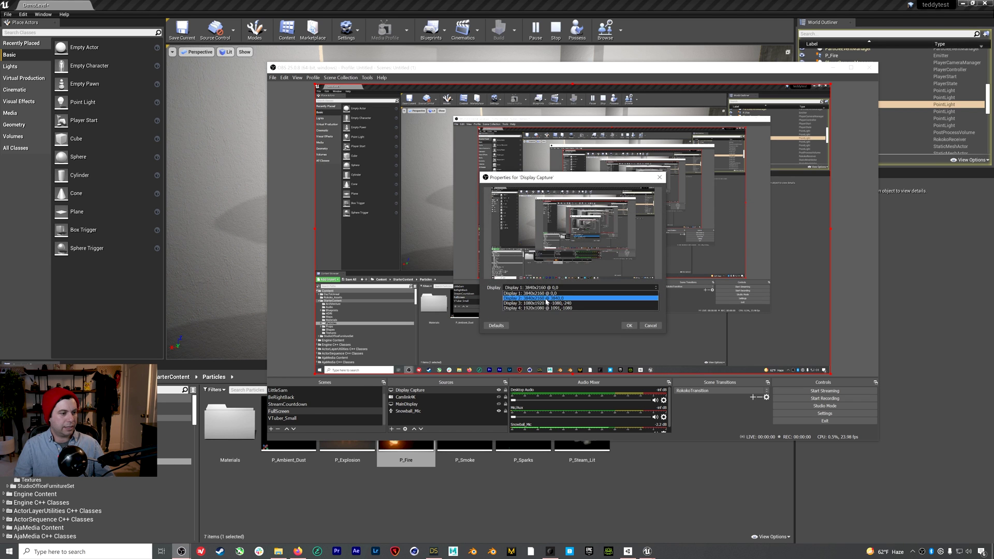
pyautogui.click(548, 301)
pyautogui.click(629, 325)
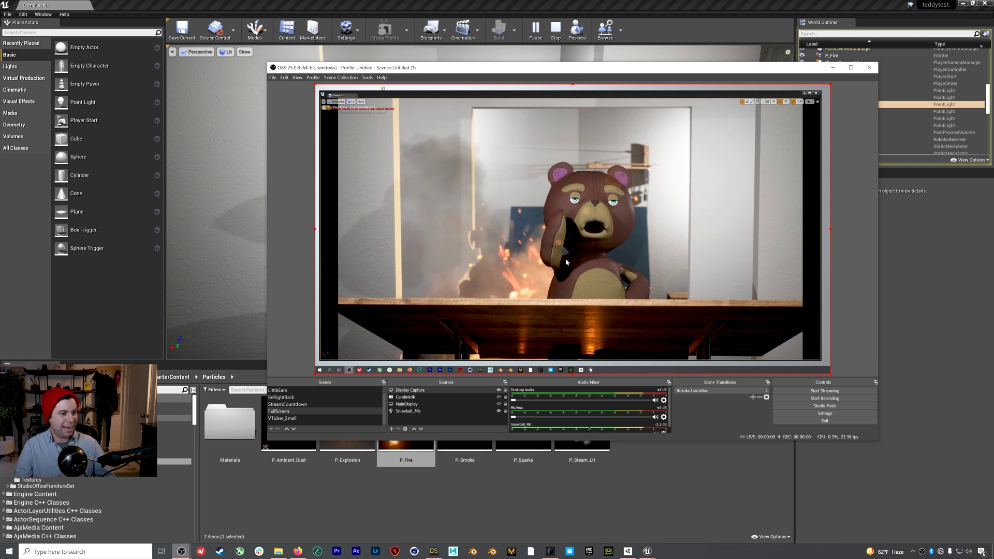
# Enlarge and reposition the Display Capture until the bear shot fills the canvas, and shrink the OBS window over the editor.
pyautogui.moveTo(565, 245); pyautogui.dragTo(529, 218)
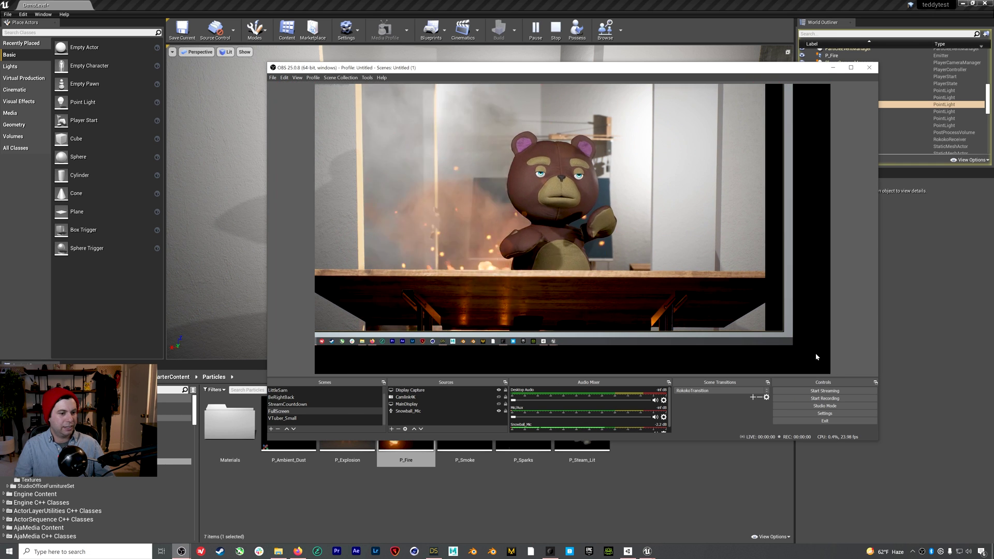
pyautogui.click(797, 347)
pyautogui.click(791, 343)
pyautogui.moveTo(793, 345); pyautogui.dragTo(850, 405)
pyautogui.moveTo(692, 313); pyautogui.dragTo(661, 317)
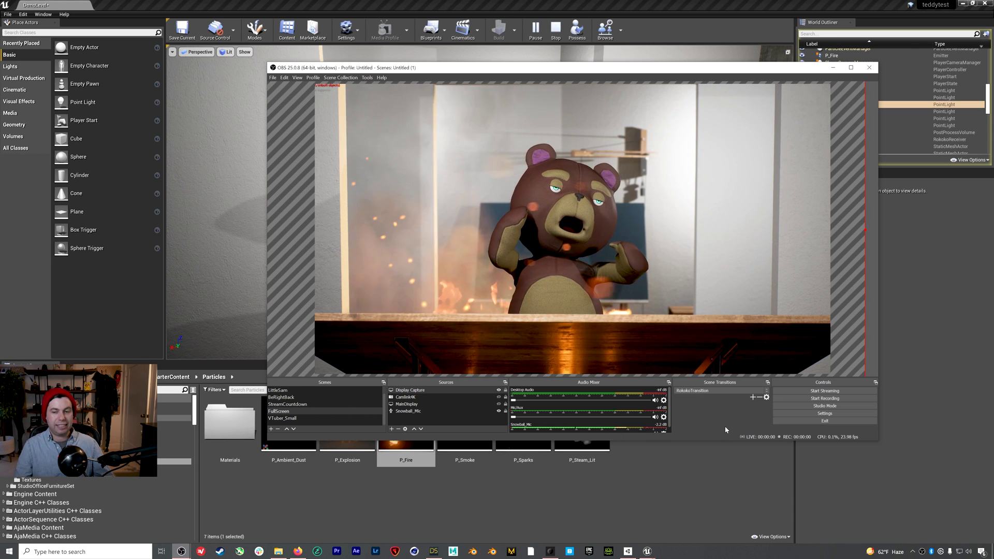
pyautogui.moveTo(546, 70); pyautogui.dragTo(648, 102)
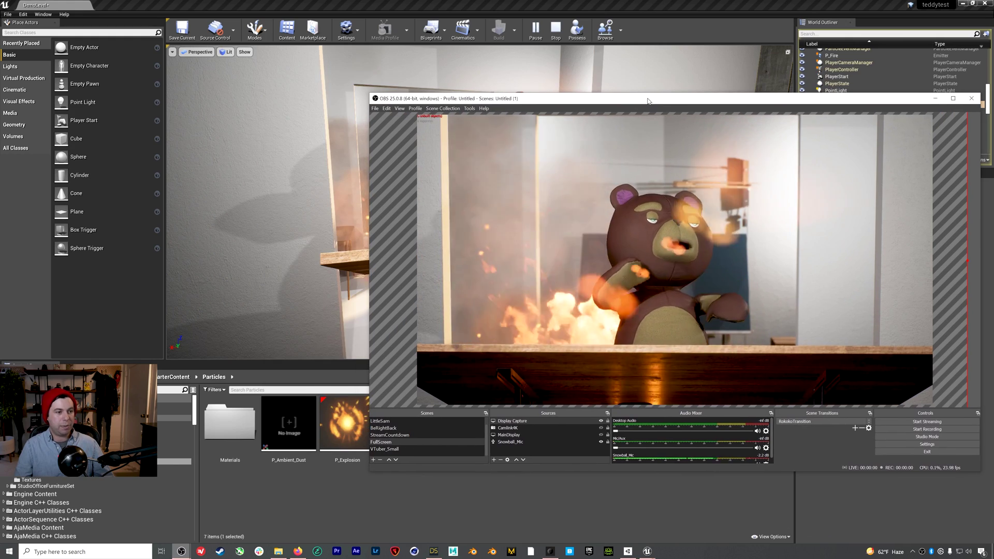
pyautogui.moveTo(369, 93); pyautogui.dragTo(566, 220)
# Select CineCameraActor1 in the level and move it in toward the bear for a close-up.
pyautogui.moveTo(550, 186); pyautogui.dragTo(678, 210, button='right')
pyautogui.press('s')
pyautogui.click(560, 214)
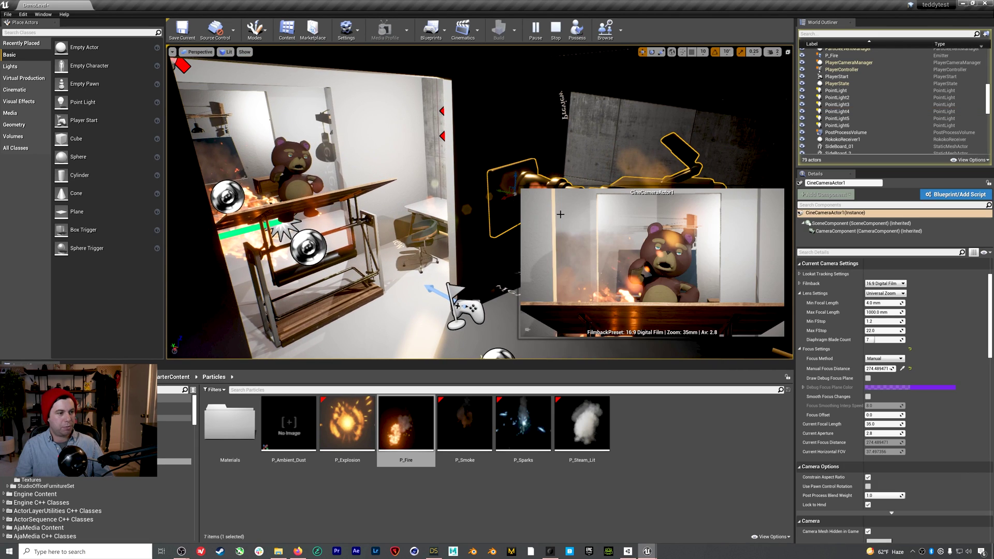
pyautogui.moveTo(500, 192); pyautogui.dragTo(354, 156)
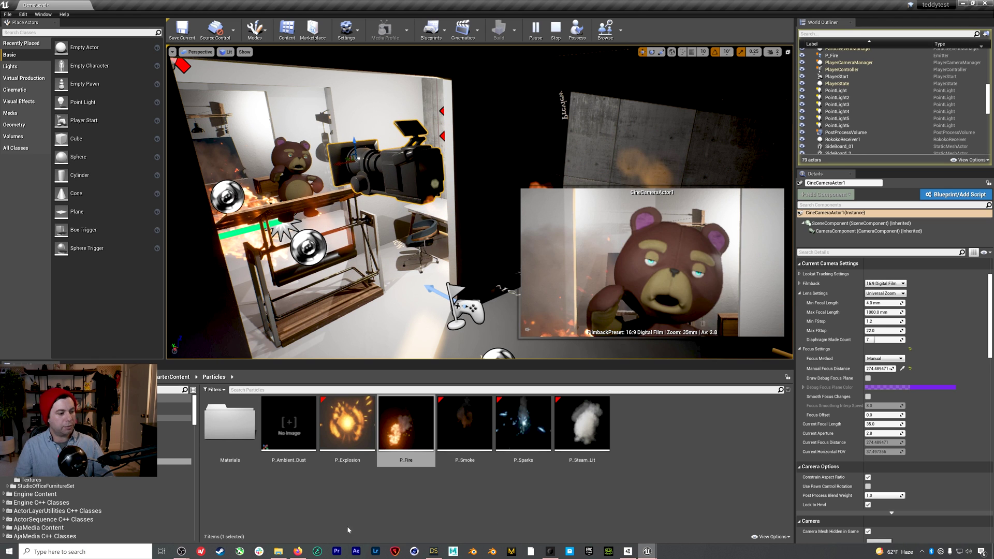
# Bring OBS to the front and tile it side by side with the Unreal editor, OBS on the left half.
pyautogui.moveTo(188, 553)
pyautogui.click(195, 517)
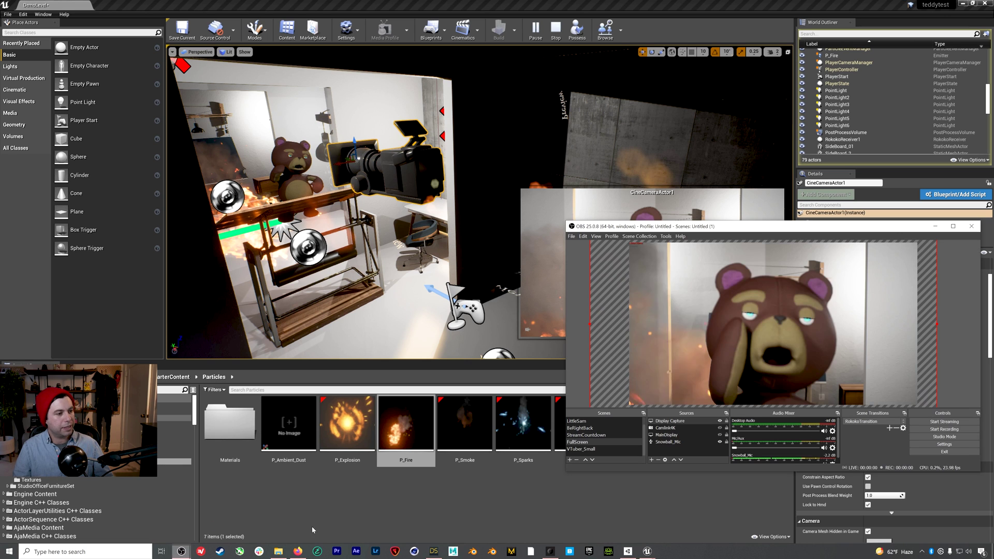
pyautogui.moveTo(596, 6); pyautogui.dragTo(993, 15)
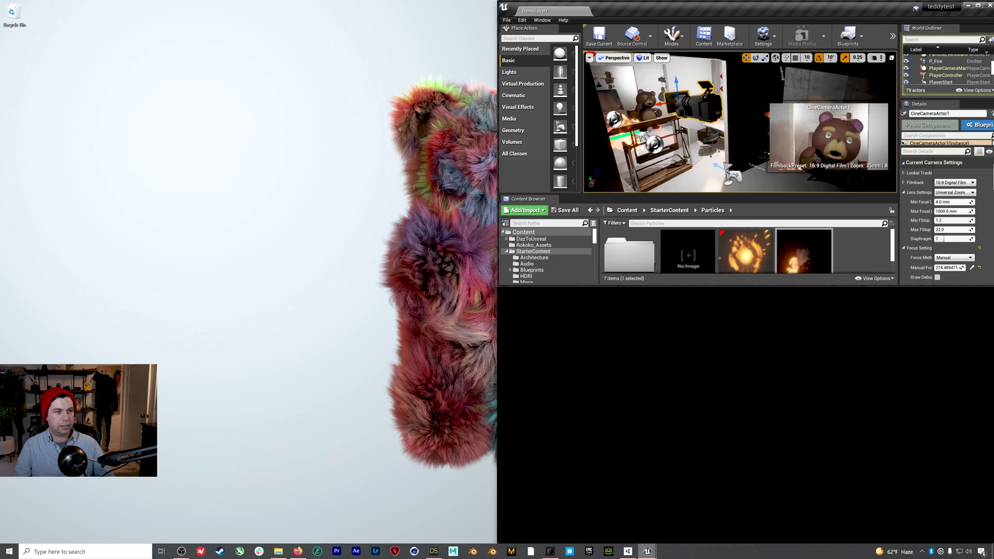
pyautogui.click(317, 150)
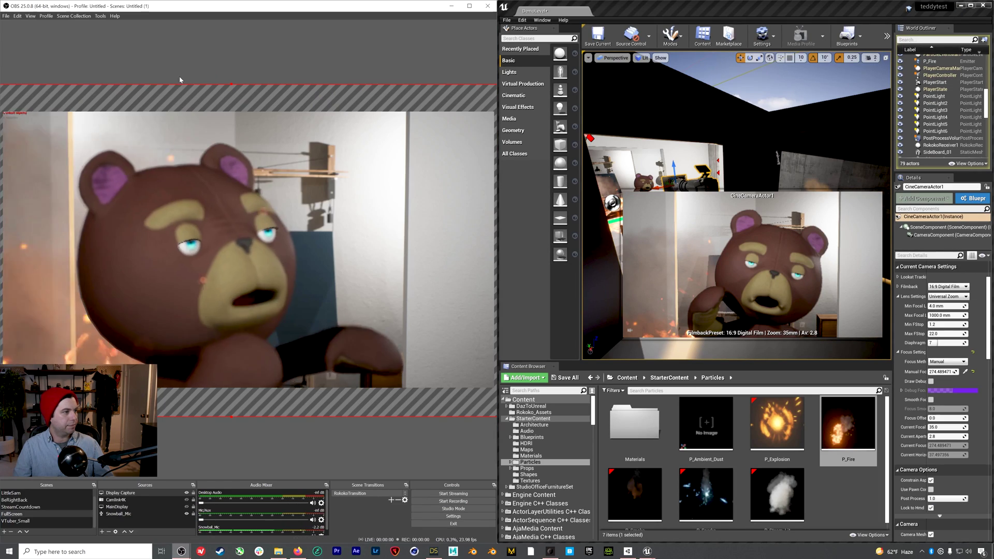
# Pull CineCameraActor1 back from the bear to frame the bear, the tabletop and the fire in a wider shot.
pyautogui.moveTo(720, 147); pyautogui.dragTo(711, 173, button='right')
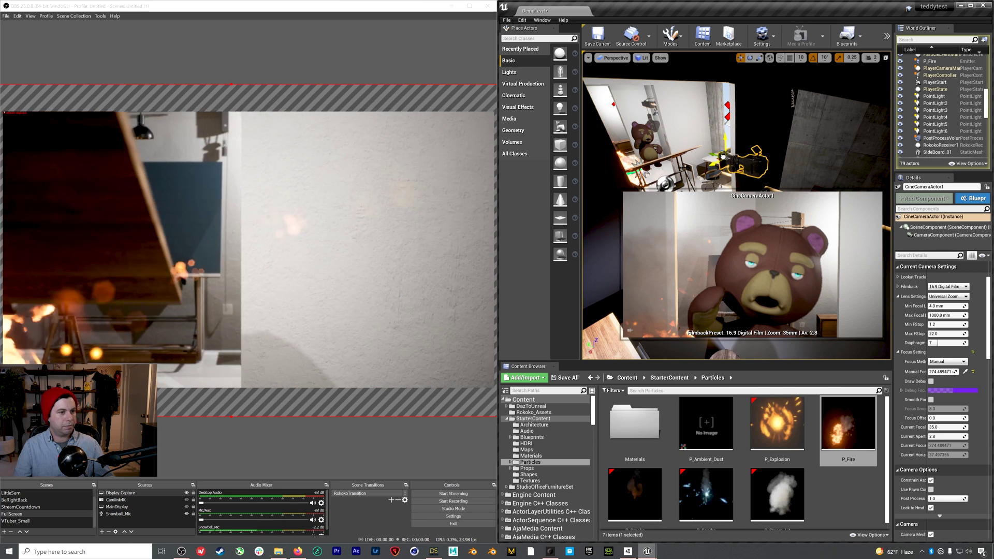
pyautogui.moveTo(672, 133); pyautogui.dragTo(749, 170)
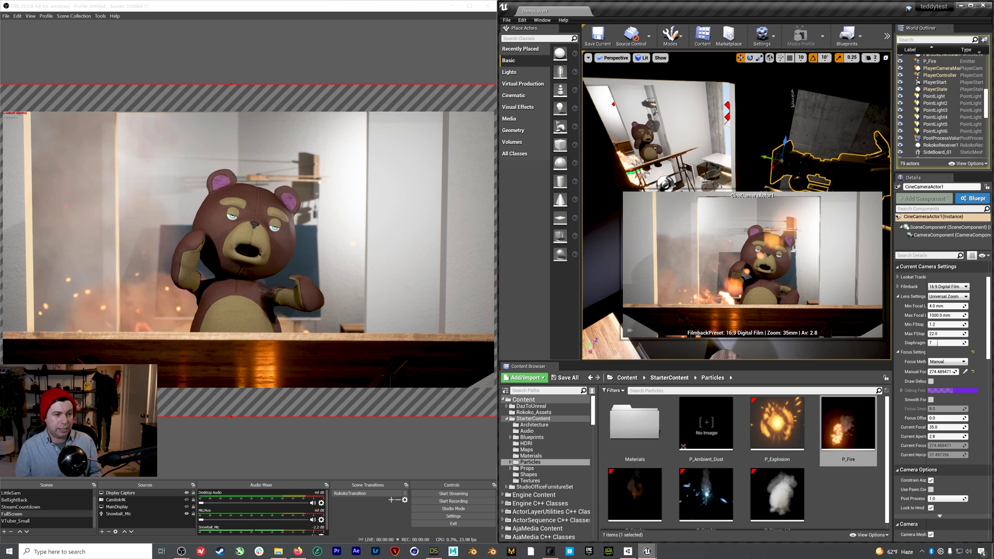
pyautogui.moveTo(735, 134); pyautogui.dragTo(722, 102, button='right')
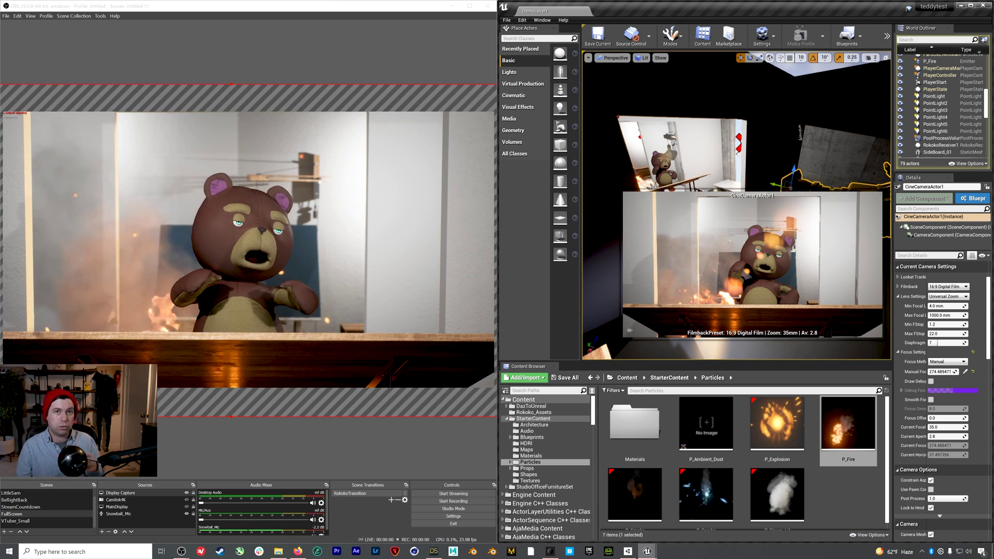